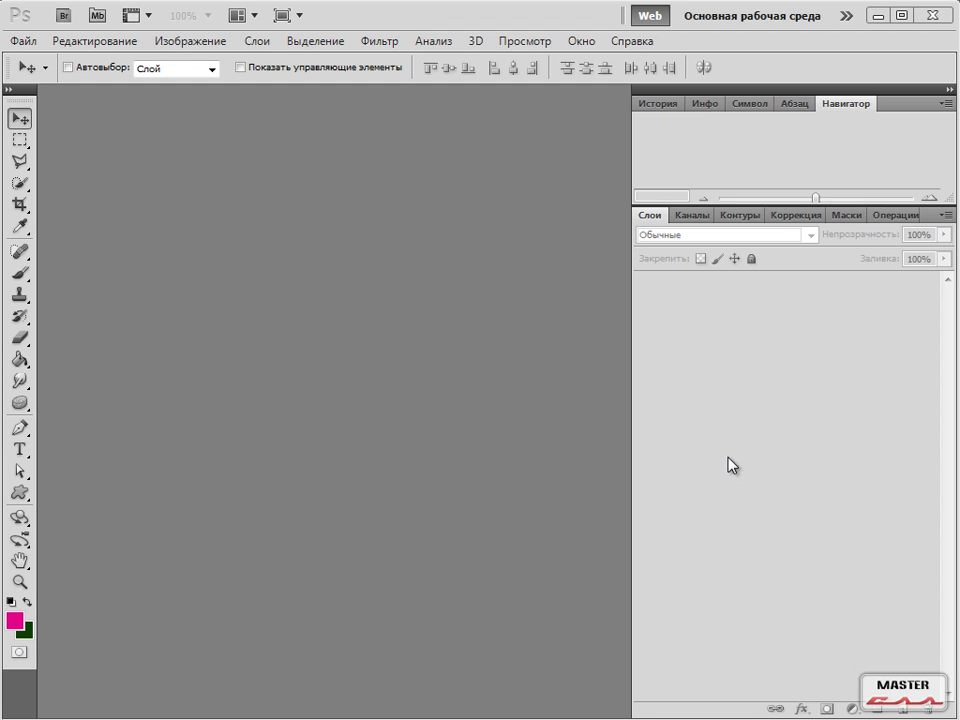
- Create a new blank white RGB document measuring 1000 × 1000 pixels
{"action": "key", "text": "alt+f"}
{"action": "key", "text": "Down"}
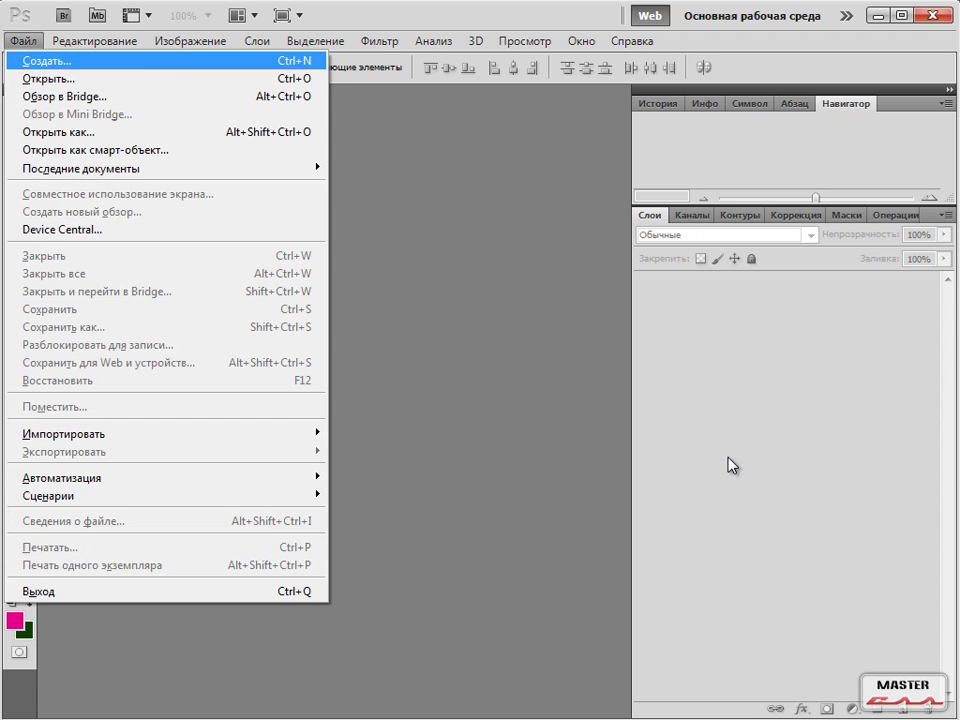
{"action": "key", "text": "Return"}
{"action": "key", "text": "Return"}
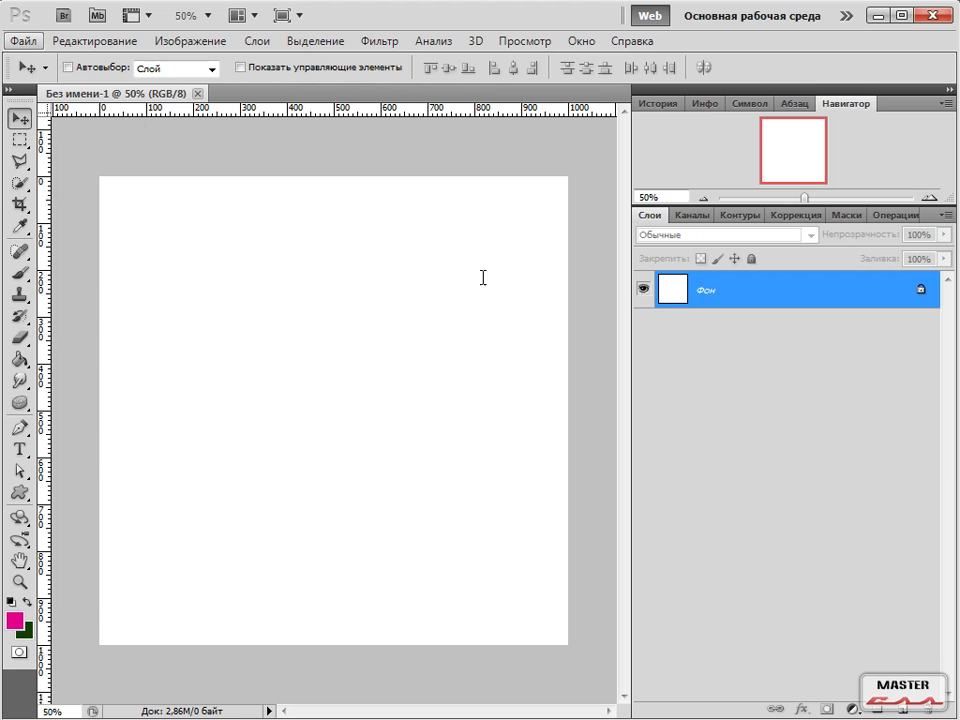
- Open the recently used image 1431.jpg
{"action": "key", "text": "alt+f"}
{"action": "key", "text": "Right"}
{"action": "key", "text": "Down"}
{"action": "key", "text": "Down"}
{"action": "key", "text": "Left"}
{"action": "key", "text": "Down"}
{"action": "key", "text": "Down"}
{"action": "key", "text": "Down"}
{"action": "key", "text": "Down"}
{"action": "key", "text": "Down"}
{"action": "key", "text": "Down"}
{"action": "key", "text": "Down"}
{"action": "key", "text": "Right"}
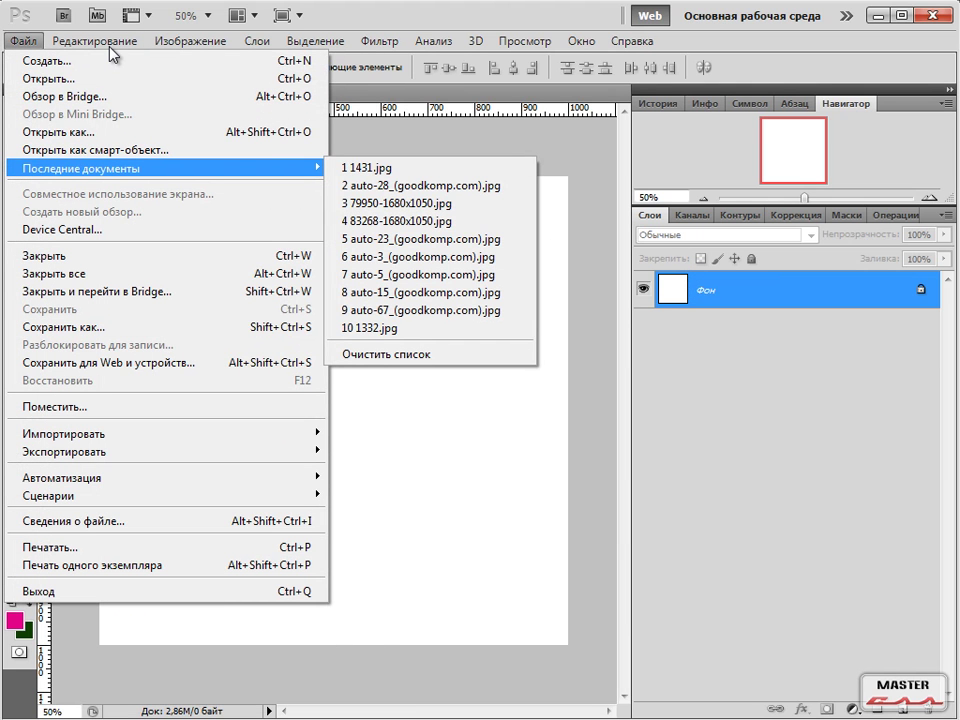
{"action": "key", "text": "Down"}
{"action": "key", "text": "Up"}
{"action": "mouse_move", "coordinate": [89, 165]}
{"action": "key", "text": "Right"}
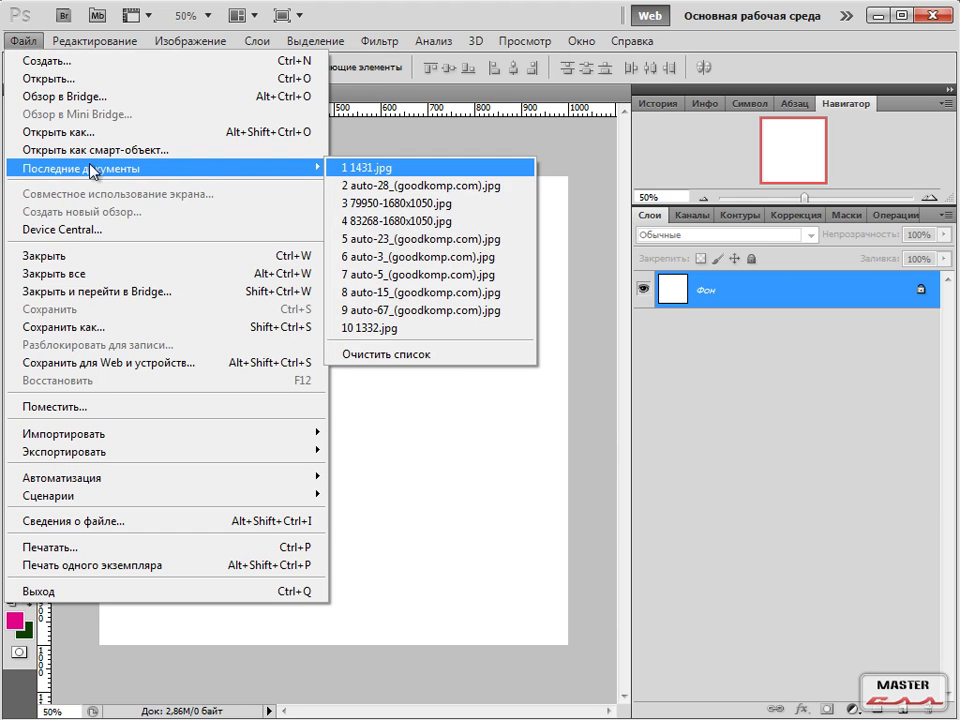
{"action": "key", "text": "Up"}
{"action": "key", "text": "Up"}
{"action": "left_click", "coordinate": [481, 172]}
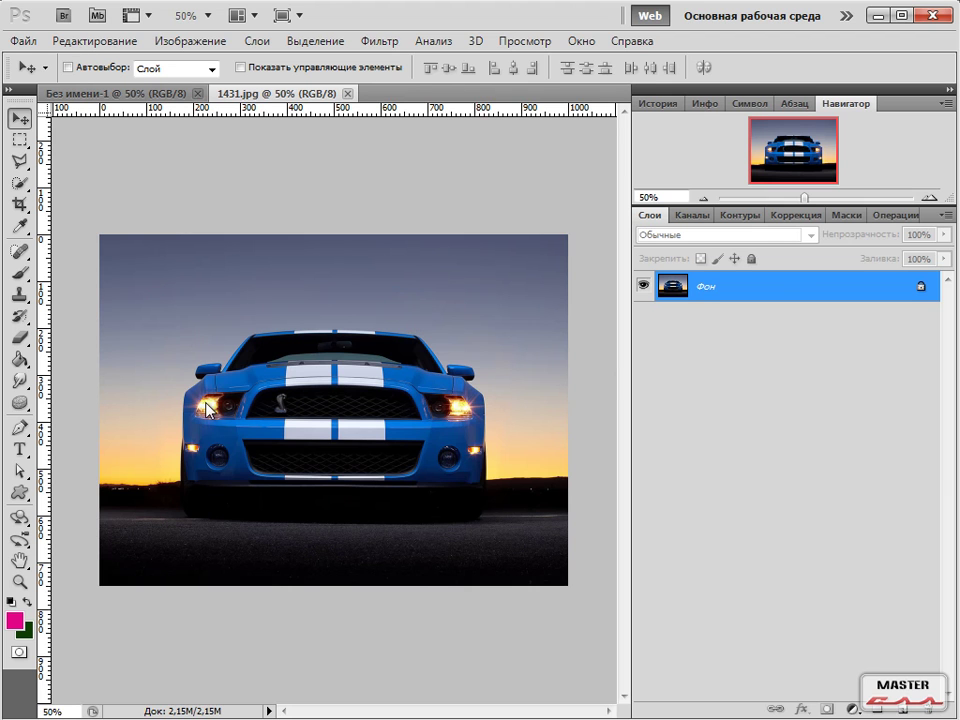
- Convert the car photo's locked background into a regular layer with the default name Слой 0
{"action": "key", "text": "ctrl+shift+n"}
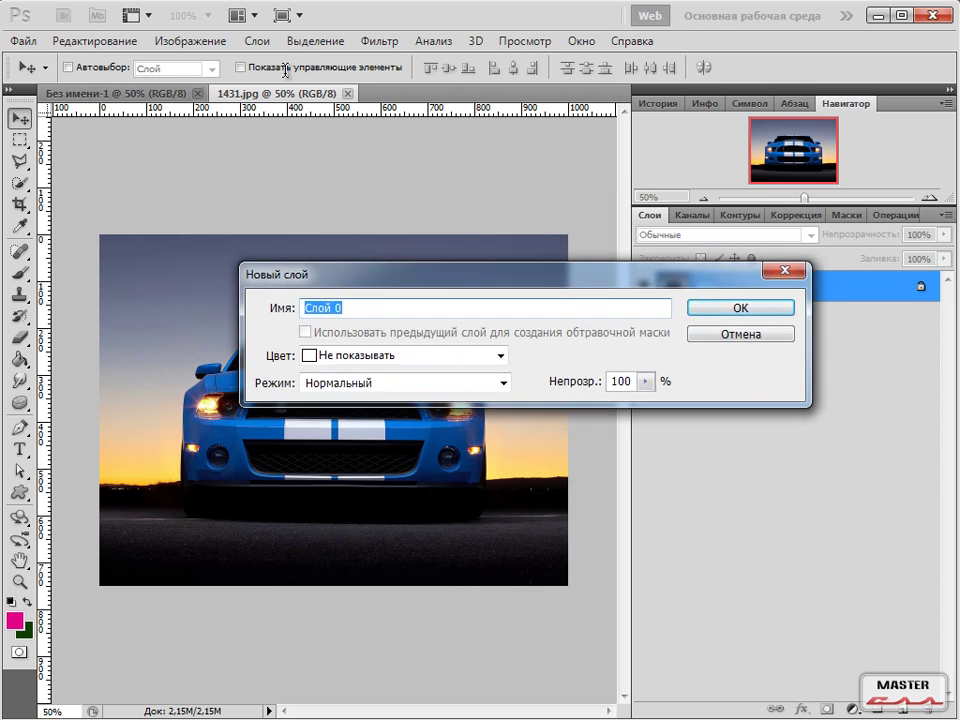
{"action": "key", "text": "Return"}
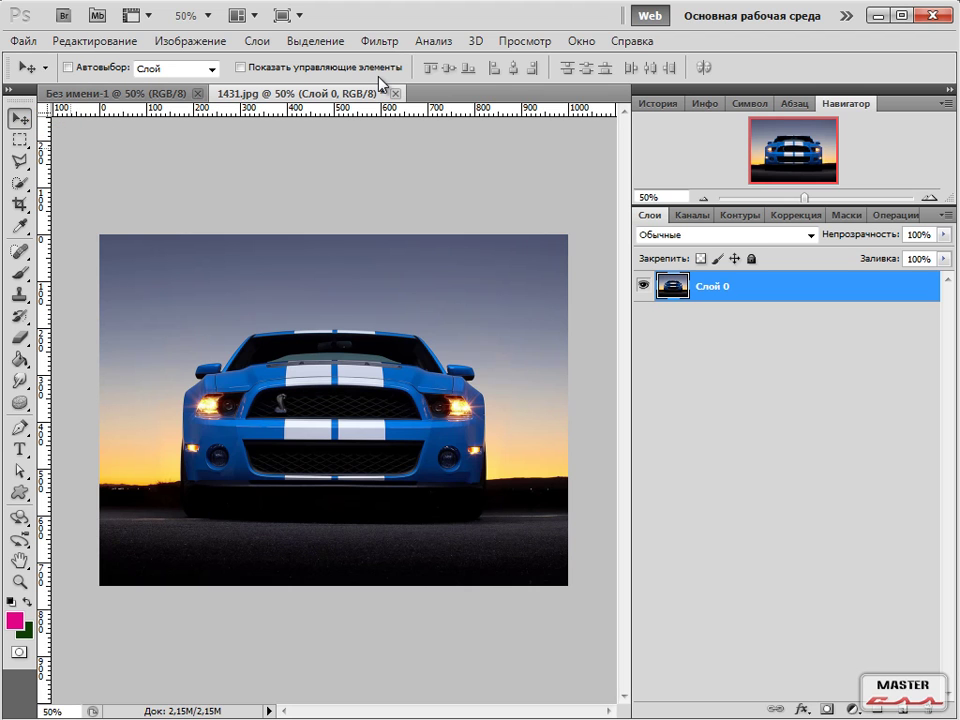
- Copy the car photo layer into the blank untitled document and close 1431.jpg without saving its changes
{"action": "key", "text": "Left"}
{"action": "key", "text": "Left"}
{"action": "key", "text": "Left"}
{"action": "key", "text": "Left"}
{"action": "key", "text": "Left"}
{"action": "key", "text": "Left"}
{"action": "key", "text": "Left"}
{"action": "key", "text": "Left"}
{"action": "key", "text": "Left"}
{"action": "key", "text": "Left"}
{"action": "key", "text": "Left"}
{"action": "key", "text": "Left"}
{"action": "key", "text": "Left"}
{"action": "left_click_drag", "start_coordinate": [421, 340], "coordinate": [98, 172]}
{"action": "left_click_drag", "start_coordinate": [13, 118], "coordinate": [448, 353]}
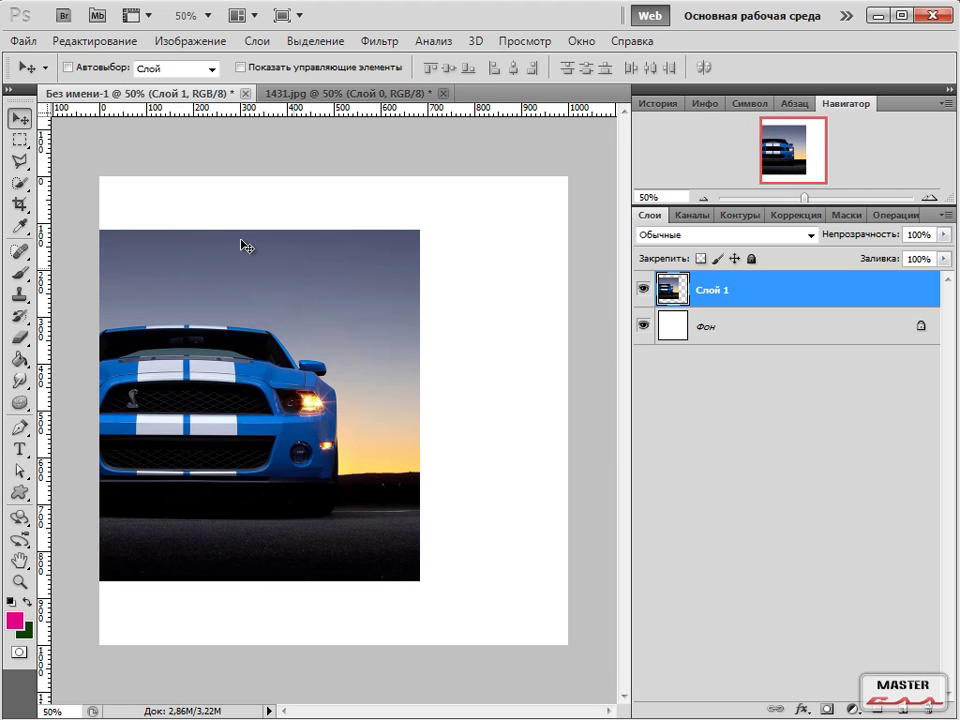
{"action": "left_click", "coordinate": [444, 93]}
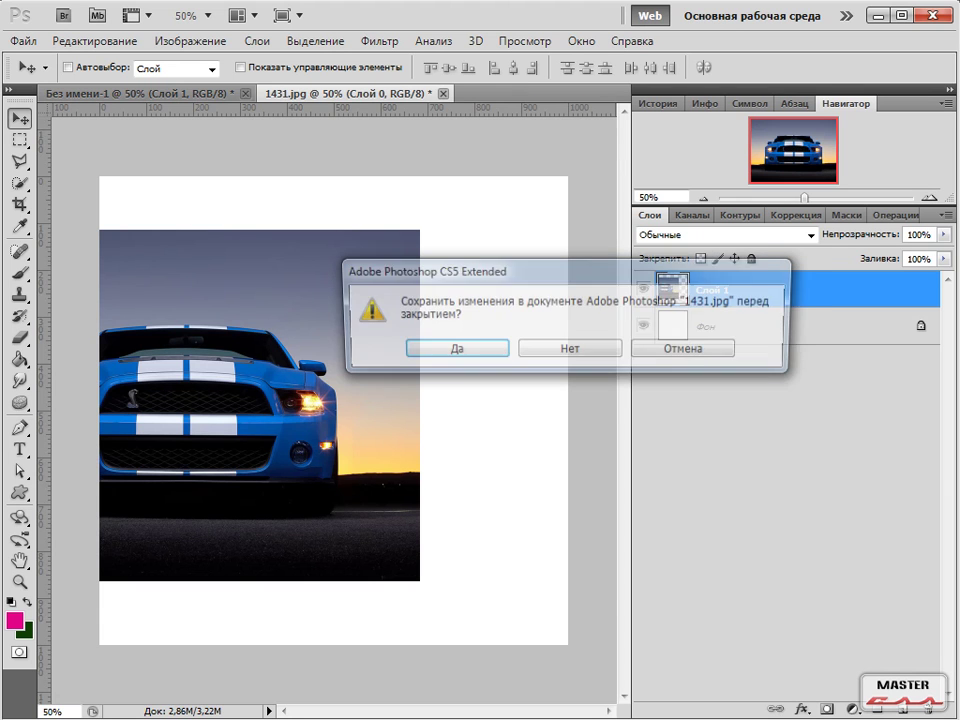
{"action": "left_click", "coordinate": [570, 349]}
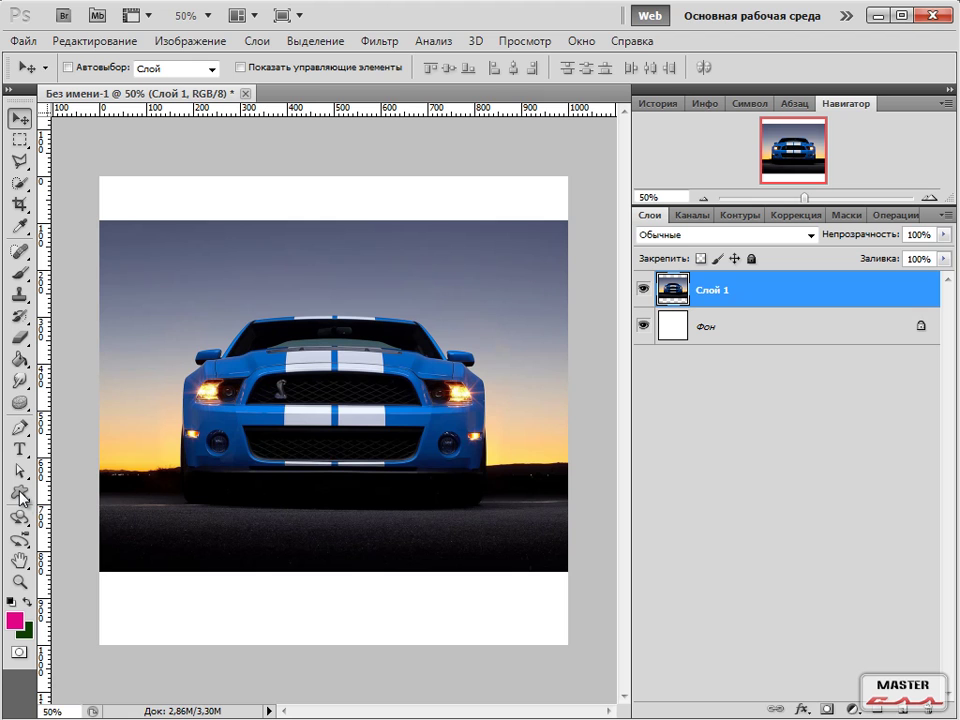
- Nudge the car photo slightly upward, keeping it aligned with both sides of the canvas
{"action": "key", "text": "Up"}
{"action": "key", "text": "Up"}
{"action": "key", "text": "Up"}
{"action": "key", "text": "Up"}
{"action": "key", "text": "Up"}
{"action": "key", "text": "Up"}
{"action": "key", "text": "Up"}
{"action": "key", "text": "Up"}
{"action": "key", "text": "Up"}
{"action": "key", "text": "Up"}
{"action": "key", "text": "Up"}
{"action": "key", "text": "Up"}
{"action": "key", "text": "Up"}
{"action": "key", "text": "Up"}
{"action": "key", "text": "Up"}
{"action": "key", "text": "Left"}
{"action": "key", "text": "Left"}
{"action": "key", "text": "Left"}
{"action": "key", "text": "Left"}
{"action": "key", "text": "Left"}
{"action": "key", "text": "Left"}
{"action": "key", "text": "Left"}
{"action": "key", "text": "Left"}
{"action": "key", "text": "Left"}
{"action": "key", "text": "Left"}
{"action": "key", "text": "Left"}
{"action": "key", "text": "Left"}
{"action": "key", "text": "Left"}
{"action": "key", "text": "Left"}
{"action": "key", "text": "Left"}
{"action": "key", "text": "Left"}
{"action": "key", "text": "Left"}
{"action": "key", "text": "Left"}
{"action": "key", "text": "Left"}
{"action": "key", "text": "Left"}
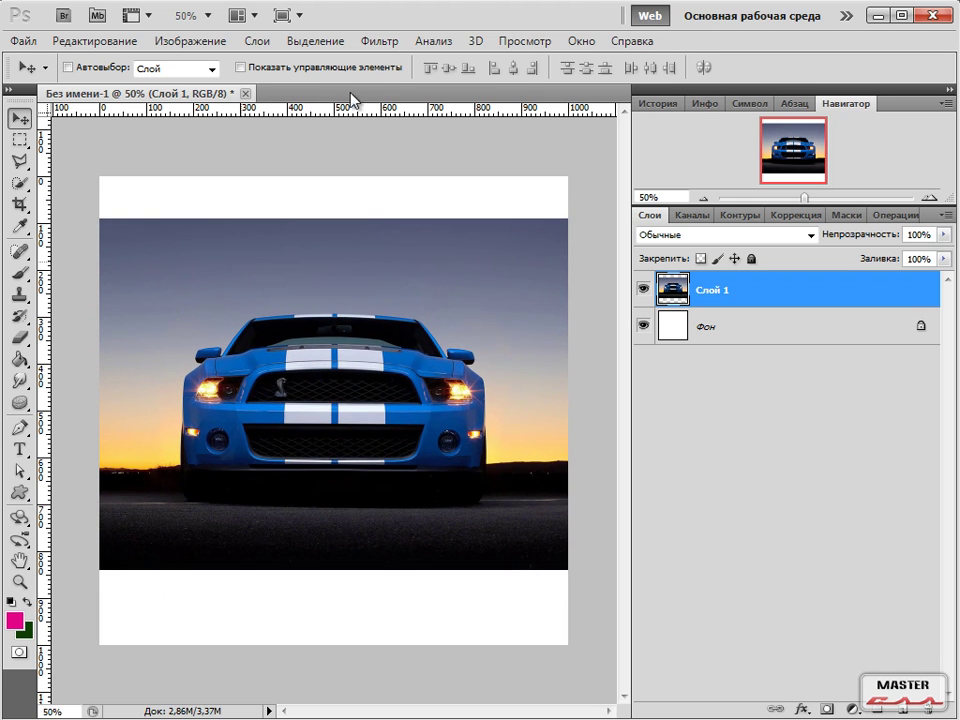
{"action": "key", "text": "ctrl+shift+d"}
{"action": "left_click_drag", "start_coordinate": [331, 100], "coordinate": [318, 102]}
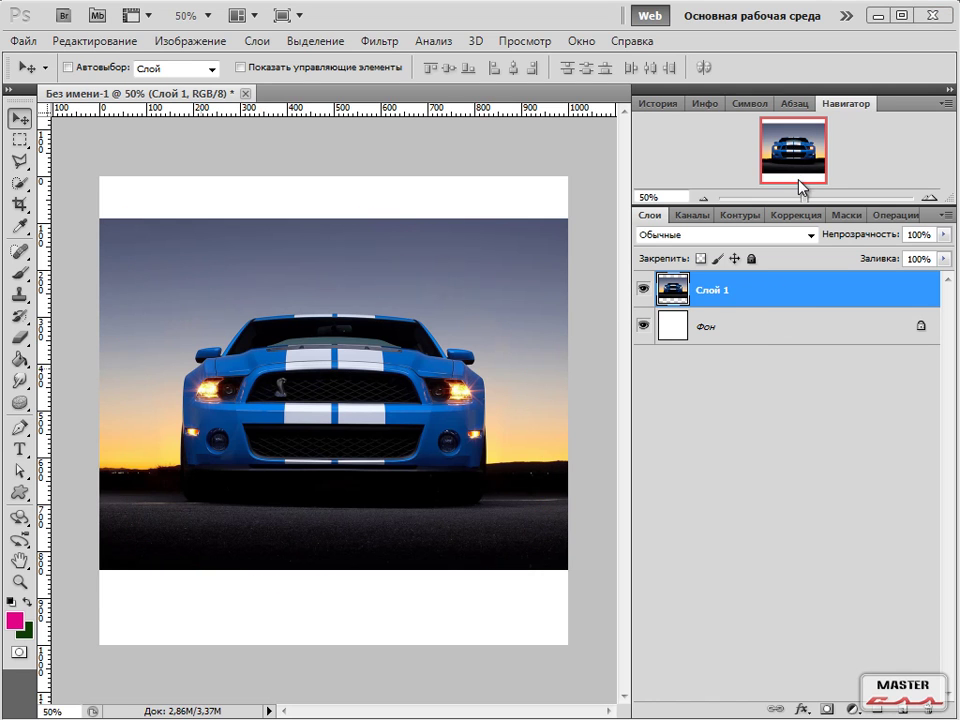
- Examine the individual pixels of the car photo at 3200% magnification and return to the 100% view
{"action": "key", "text": "ctrl+plus"}
{"action": "key", "text": "ctrl+plus"}
{"action": "key", "text": "ctrl+plus"}
{"action": "key", "text": "ctrl+plus"}
{"action": "key", "text": "ctrl+plus"}
{"action": "key", "text": "ctrl+plus"}
{"action": "key", "text": "ctrl+plus"}
{"action": "key", "text": "ctrl+plus"}
{"action": "key", "text": "ctrl+plus"}
{"action": "key", "text": "ctrl+plus"}
{"action": "key", "text": "ctrl+plus"}
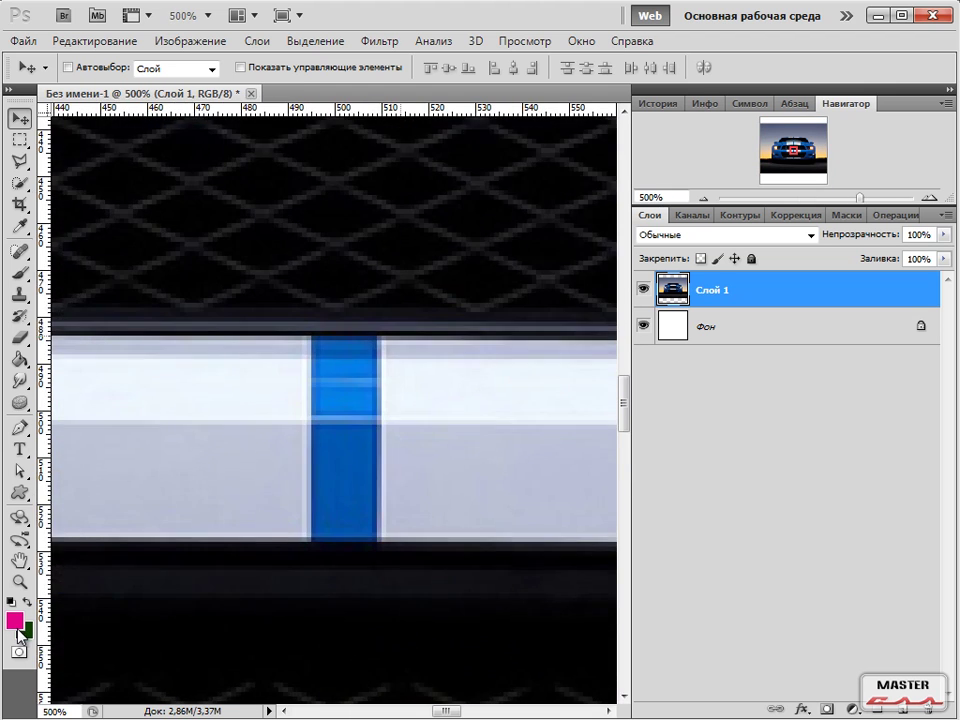
{"action": "key", "text": "ctrl+plus"}
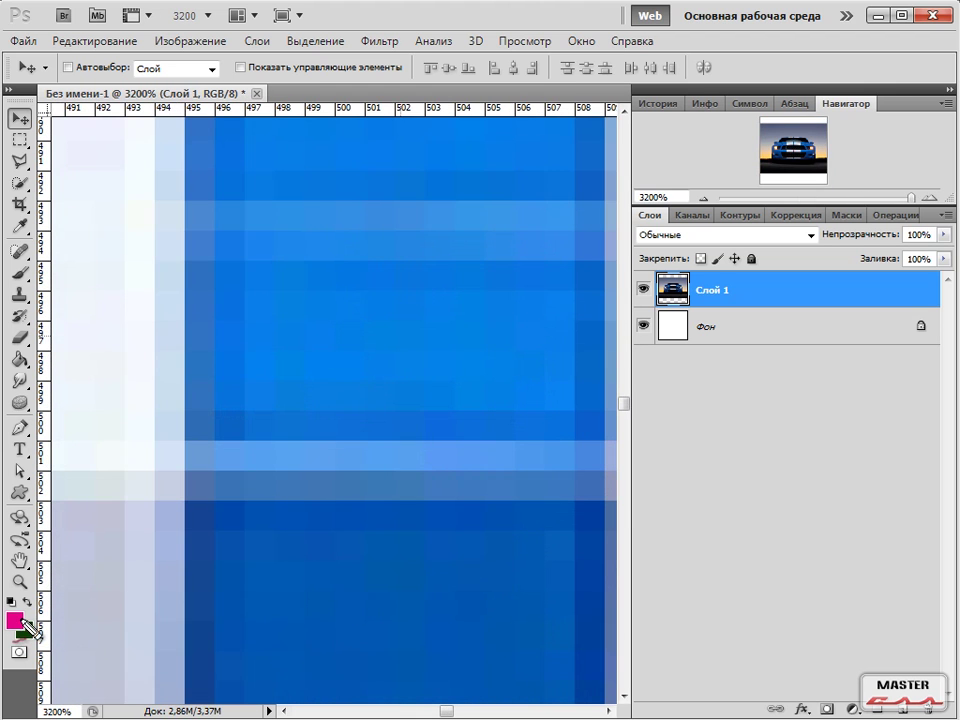
{"action": "scroll", "coordinate": [446, 264], "scroll_direction": "up", "scroll_amount": 5}
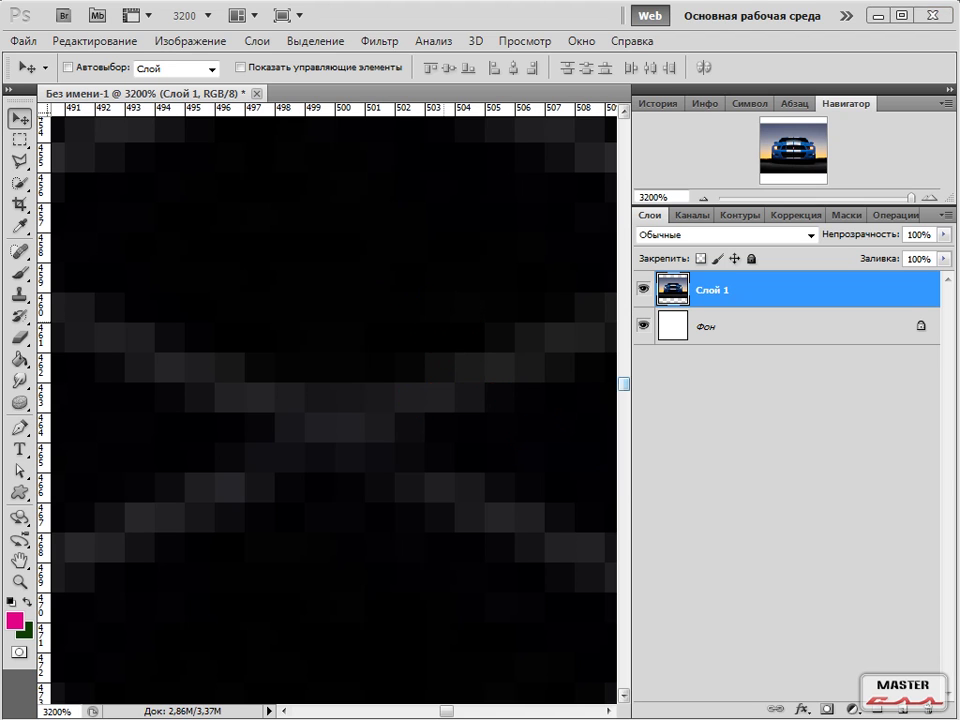
{"action": "scroll", "coordinate": [396, 273], "scroll_direction": "up", "scroll_amount": 10}
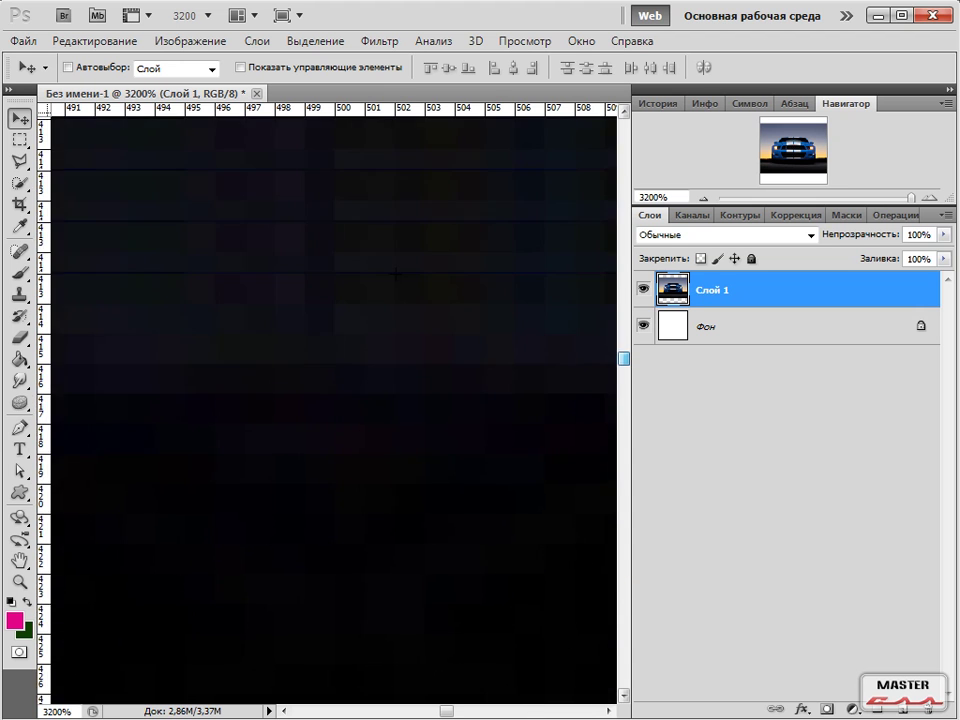
{"action": "scroll", "coordinate": [396, 273], "scroll_direction": "up", "scroll_amount": 10}
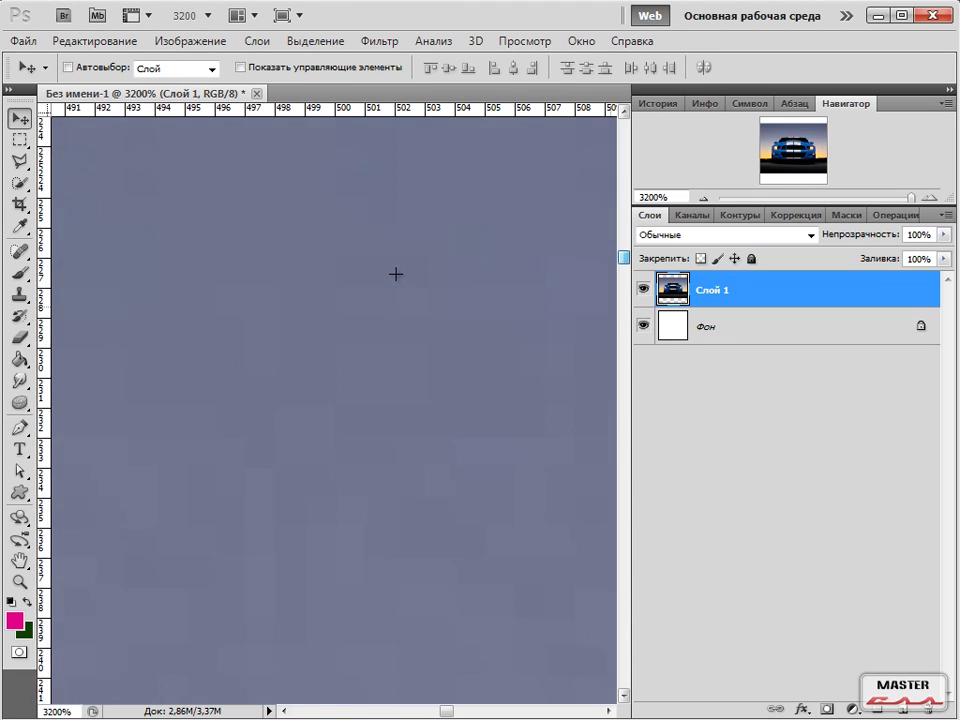
{"action": "scroll", "coordinate": [396, 273], "scroll_direction": "up", "scroll_amount": 3}
{"action": "scroll", "coordinate": [396, 273], "scroll_direction": "down", "scroll_amount": 3}
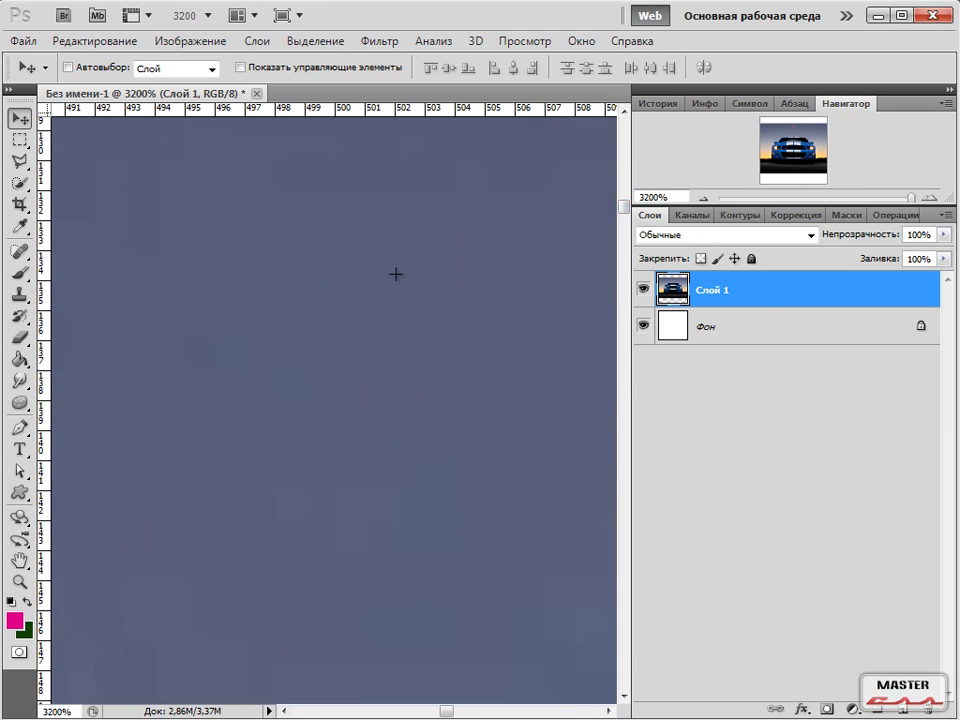
{"action": "key", "text": "ctrl+1"}
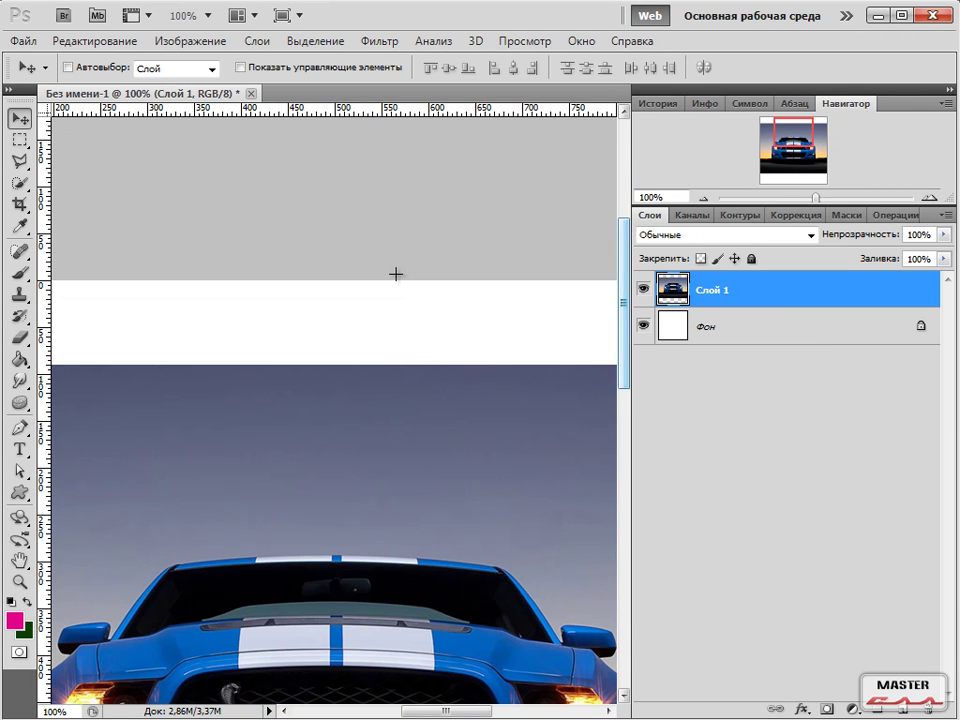
{"action": "scroll", "coordinate": [396, 273], "scroll_direction": "down", "scroll_amount": 5}
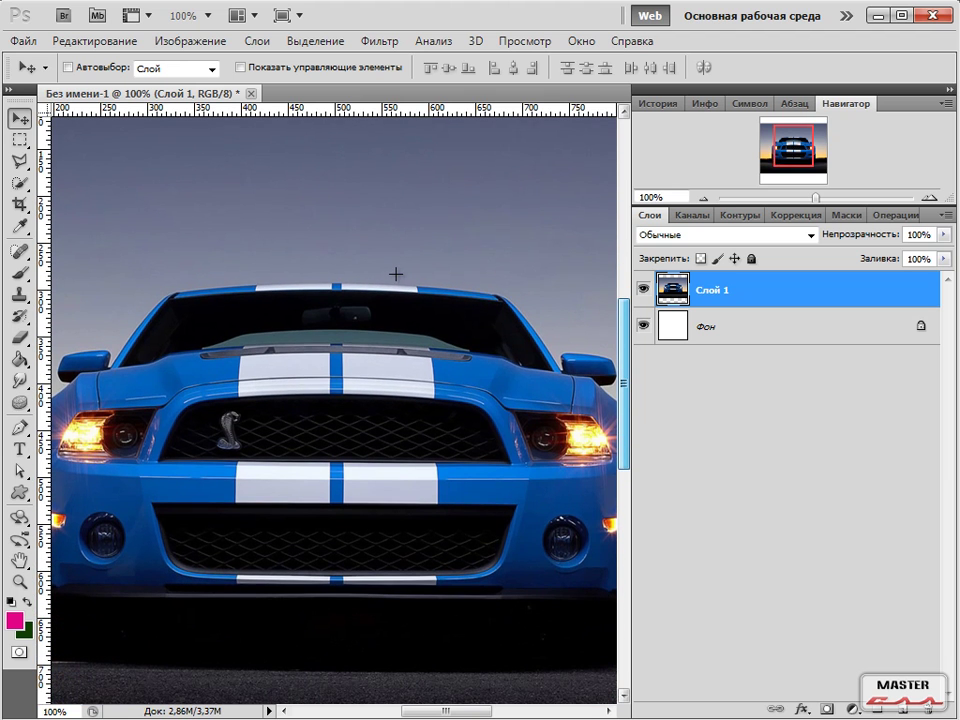
{"action": "scroll", "coordinate": [396, 273], "scroll_direction": "down", "scroll_amount": 2}
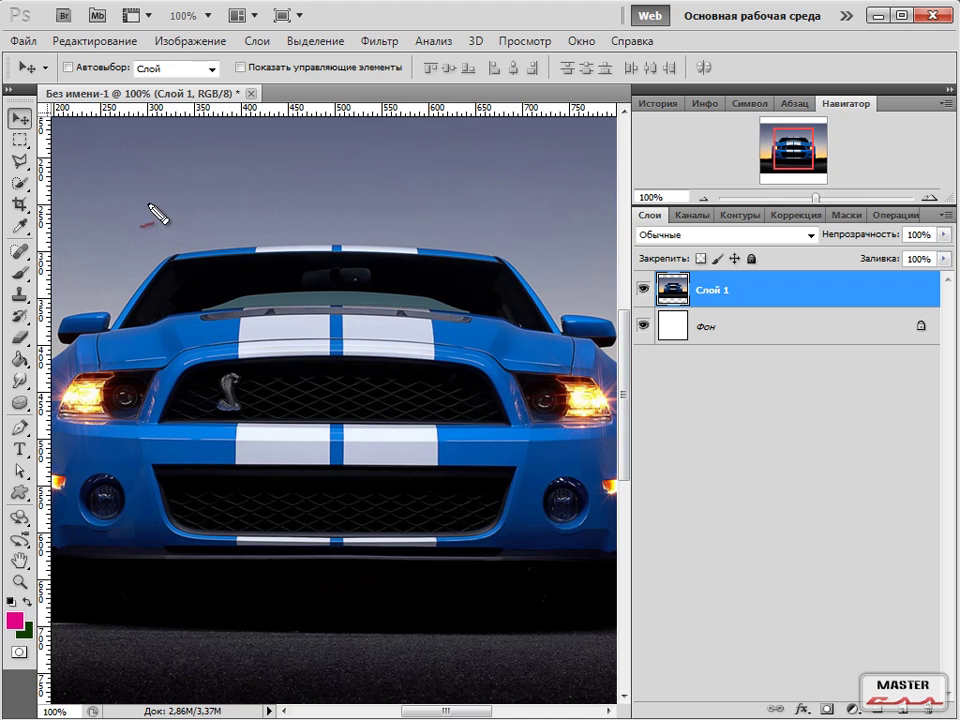
{"action": "key", "text": "w"}
{"action": "key", "text": "alt+f"}
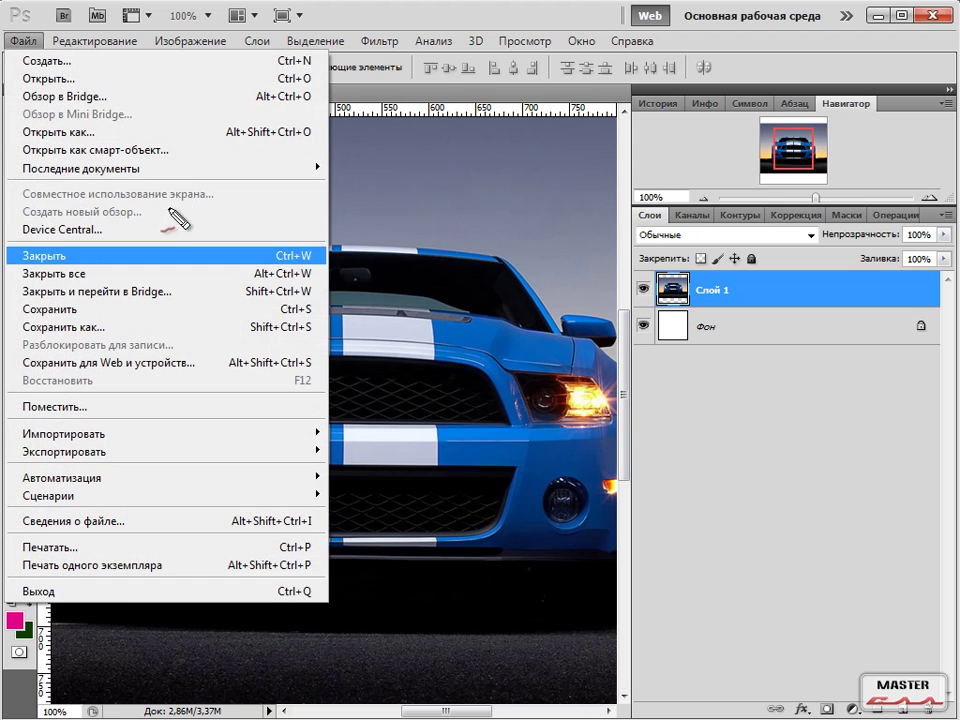
{"action": "key", "text": "Right"}
{"action": "key", "text": "Left"}
{"action": "key", "text": "Escape"}
{"action": "key", "text": "alt+e"}
{"action": "key", "text": "Escape"}
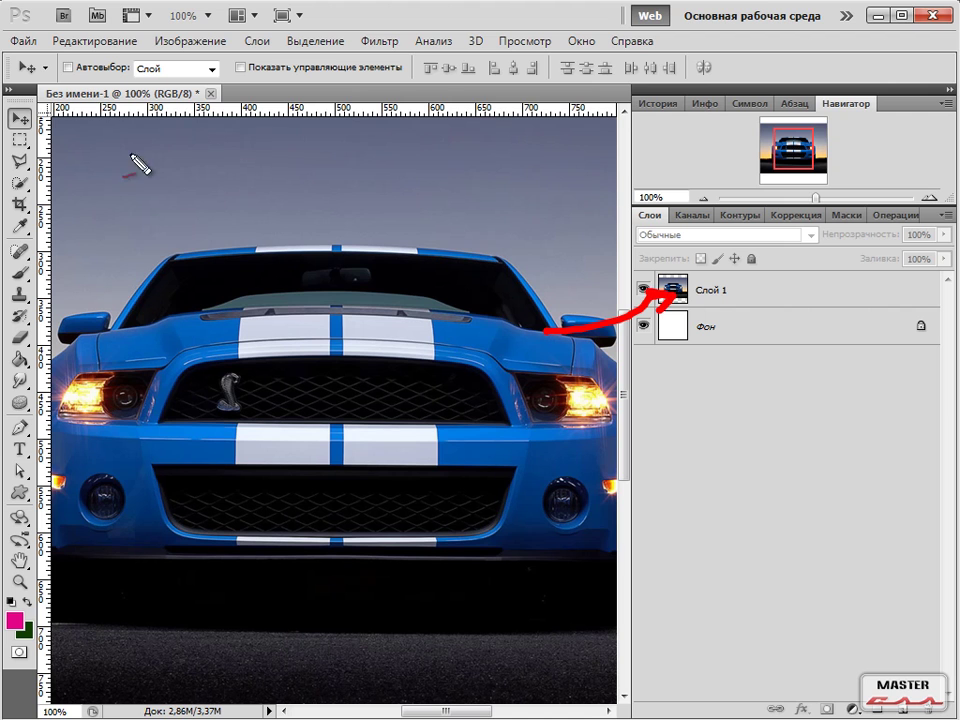
- Scale the car layer Слой 1 to 30% width and 30% height and move it to about X 375, Y 301 px
{"action": "left_click", "coordinate": [131, 271]}
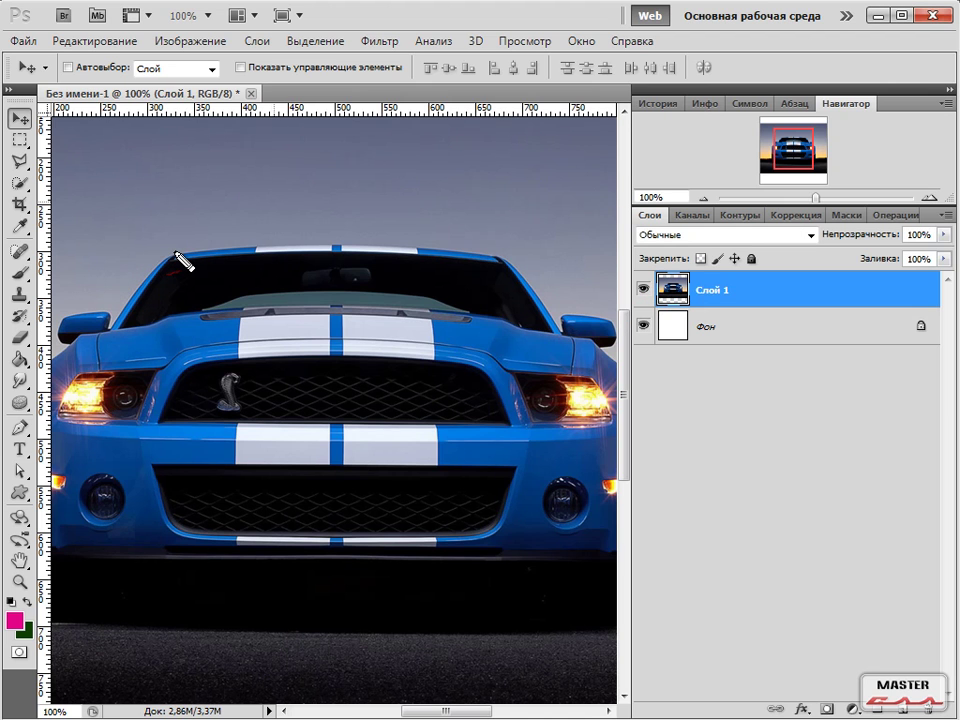
{"action": "left_click", "coordinate": [95, 41]}
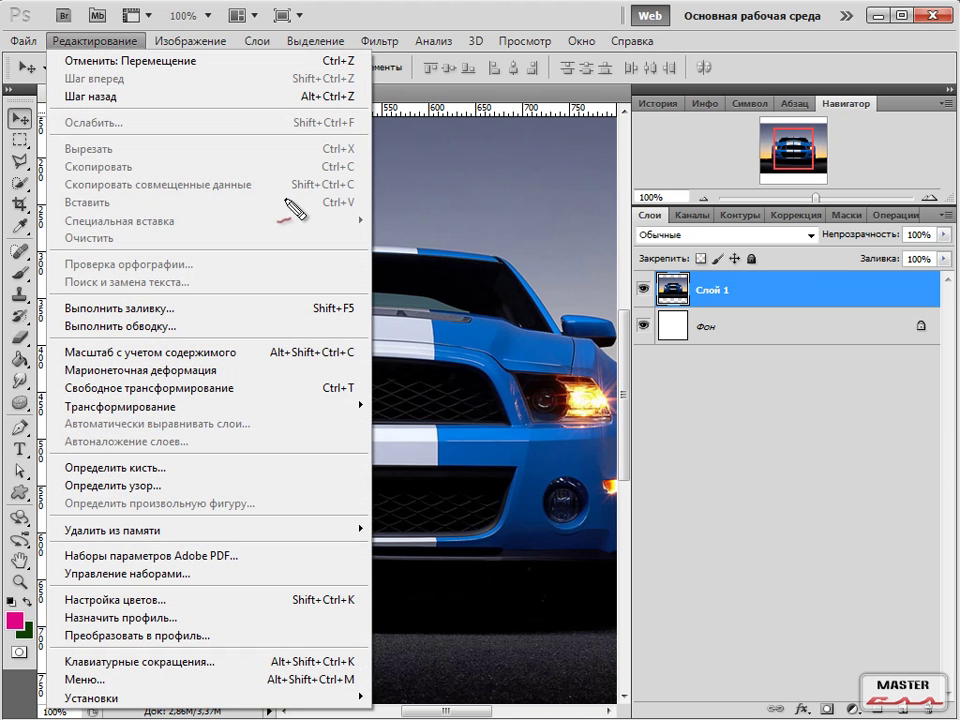
{"action": "mouse_move", "coordinate": [148, 406]}
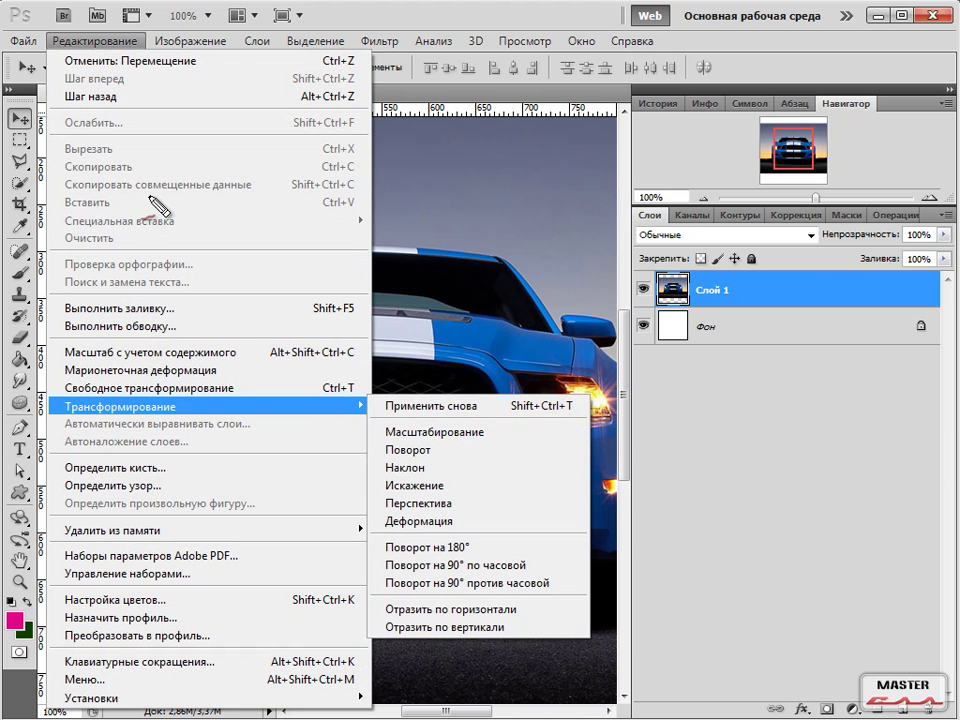
{"action": "left_click", "coordinate": [434, 432]}
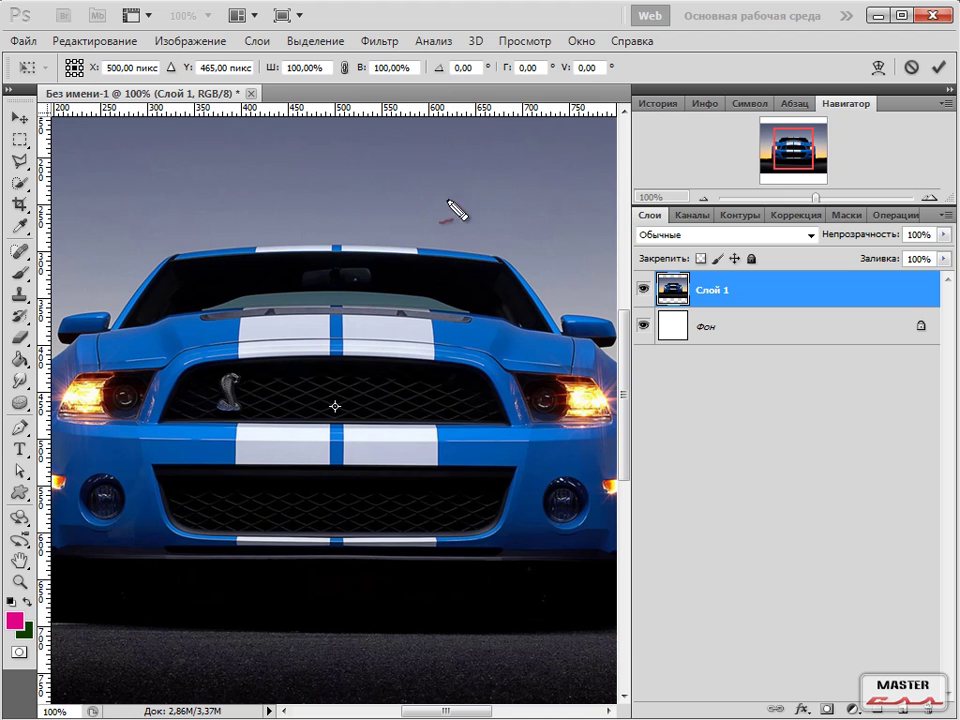
{"action": "left_click_drag", "start_coordinate": [287, 68], "coordinate": [298, 68]}
{"action": "type", "text": "5"}
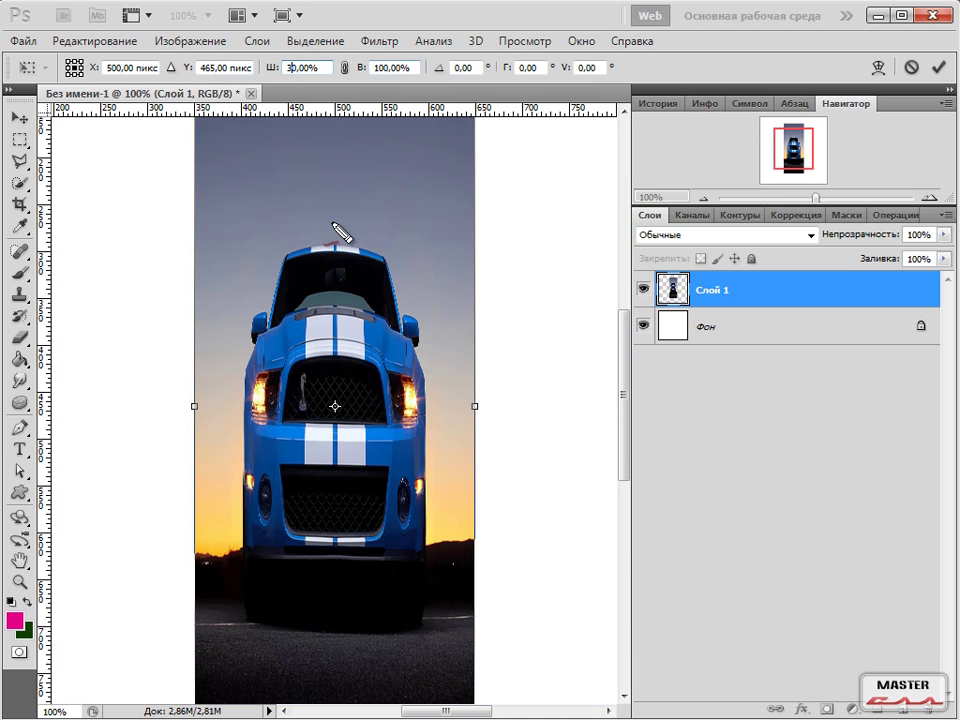
{"action": "left_click_drag", "start_coordinate": [386, 68], "coordinate": [373, 68]}
{"action": "type", "text": "3"}
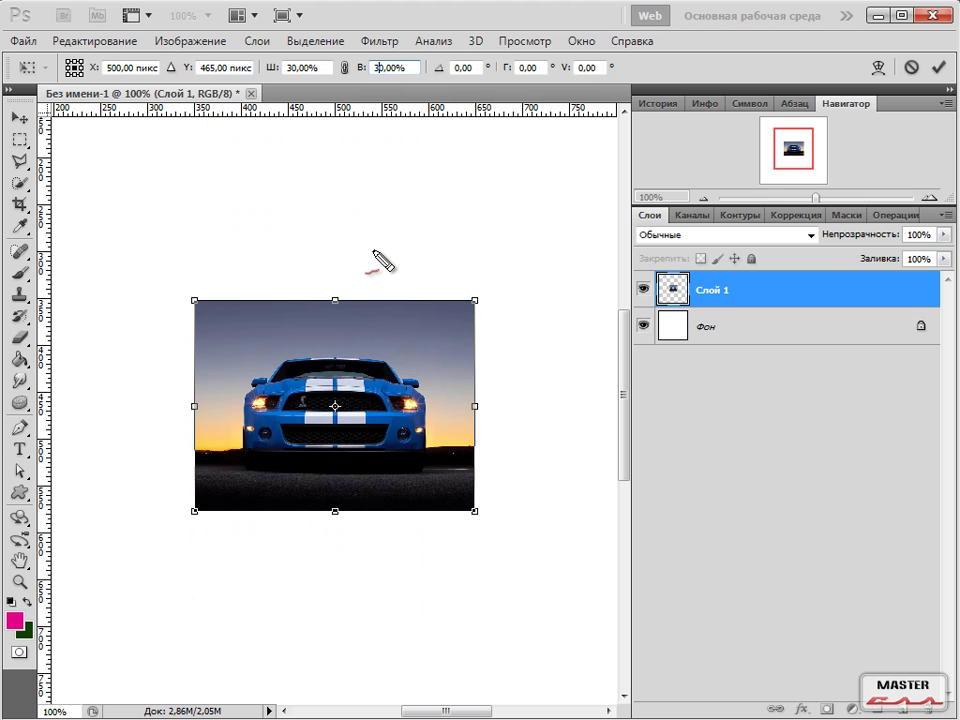
{"action": "left_click_drag", "start_coordinate": [395, 395], "coordinate": [278, 241]}
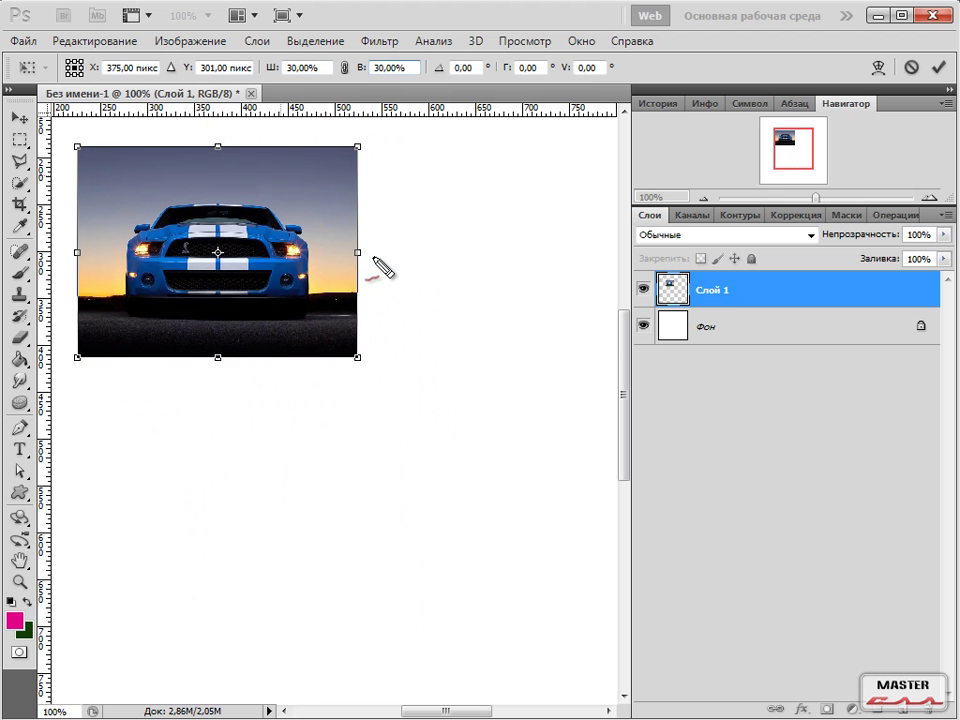
- Reduce the car layer to 10% width and height, apply the transform, and move it closer to the canvas's upper-left corner
{"action": "key", "text": "shift+Left"}
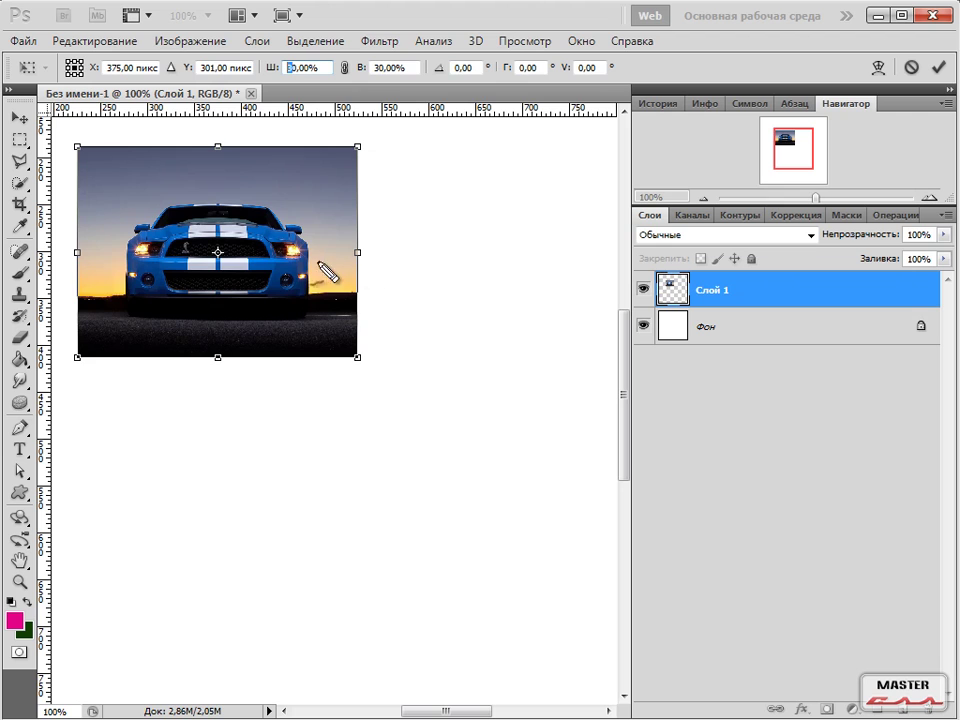
{"action": "type", "text": "1"}
{"action": "key", "text": "Tab"}
{"action": "type", "text": "10"}
{"action": "key", "text": "Return"}
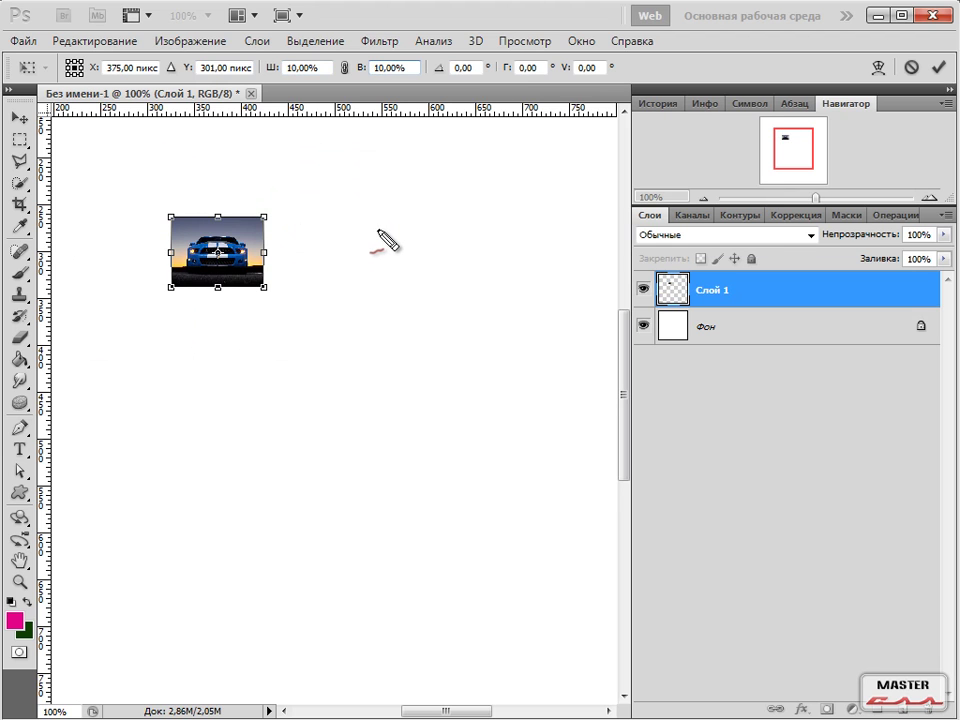
{"action": "key", "text": "v"}
{"action": "key", "text": "Return"}
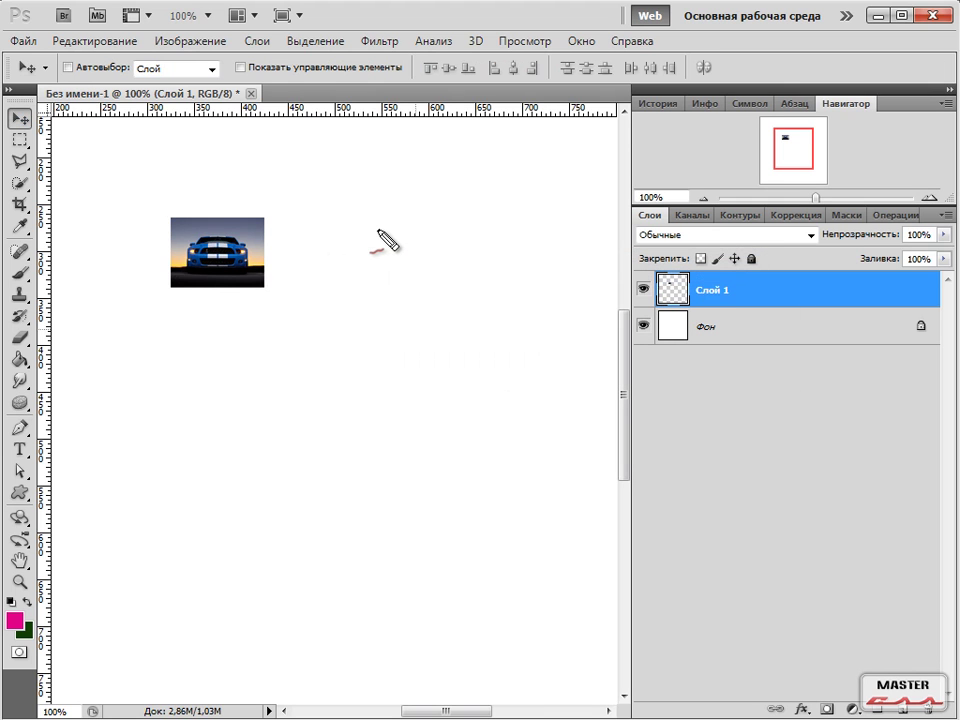
{"action": "left_click_drag", "start_coordinate": [242, 259], "coordinate": [168, 219]}
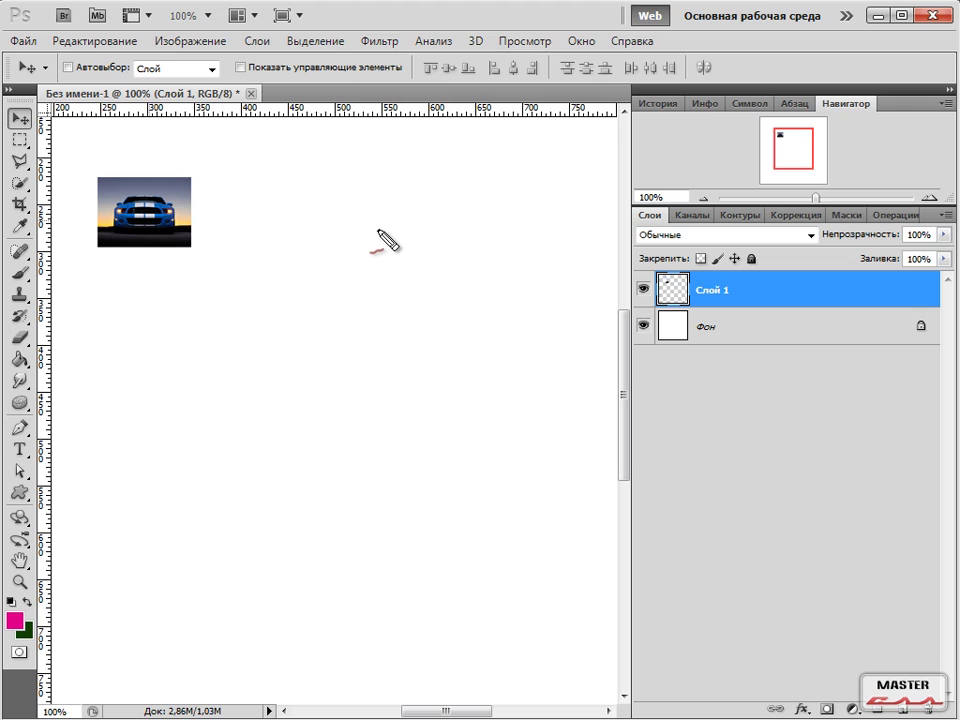
{"action": "left_click_drag", "start_coordinate": [126, 210], "coordinate": [139, 226]}
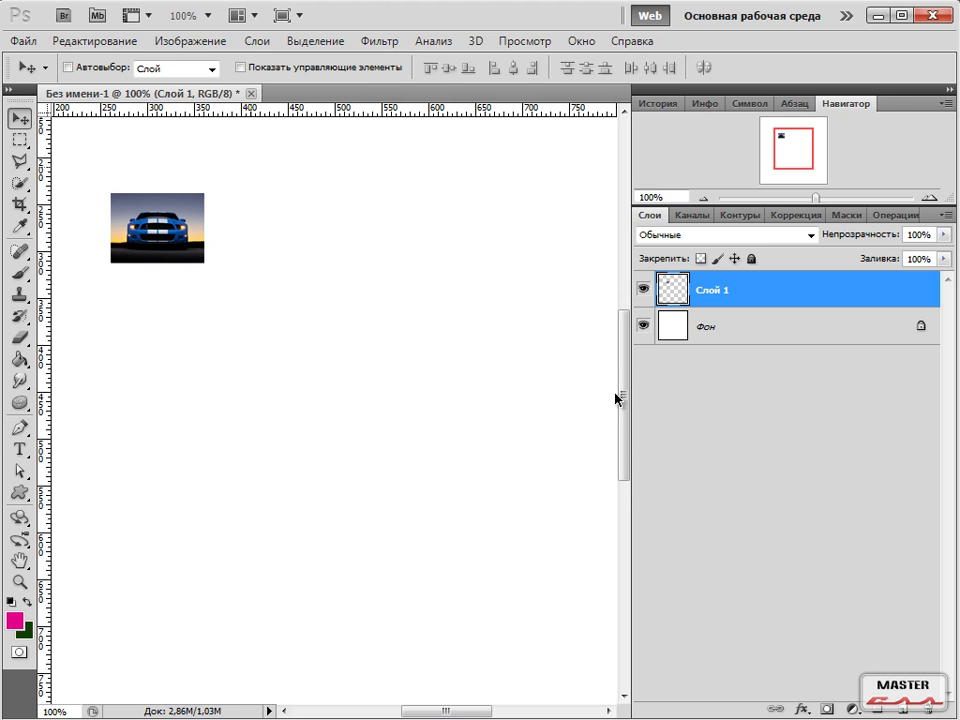
- Move the small car photo closer to the canvas's upper-left corner, to about X 285, Y 248 px
{"action": "key", "text": "Left"}
{"action": "key", "text": "Left"}
{"action": "key", "text": "Left"}
{"action": "key", "text": "Left"}
{"action": "key", "text": "Left"}
{"action": "key", "text": "Left"}
{"action": "key", "text": "Left"}
{"action": "key", "text": "Left"}
{"action": "key", "text": "Left"}
{"action": "key", "text": "Left"}
{"action": "key", "text": "Left"}
{"action": "key", "text": "Left"}
{"action": "key", "text": "Left"}
{"action": "key", "text": "Left"}
{"action": "key", "text": "Left"}
{"action": "key", "text": "Left"}
{"action": "key", "text": "Left"}
{"action": "key", "text": "Left"}
{"action": "key", "text": "Left"}
{"action": "key", "text": "Left"}
{"action": "key", "text": "Up"}
{"action": "key", "text": "Up"}
{"action": "key", "text": "Up"}
{"action": "key", "text": "Up"}
{"action": "key", "text": "Up"}
{"action": "key", "text": "Up"}
{"action": "key", "text": "Up"}
{"action": "key", "text": "Up"}
{"action": "key", "text": "Up"}
{"action": "key", "text": "Up"}
{"action": "key", "text": "Up"}
{"action": "key", "text": "Up"}
{"action": "key", "text": "Up"}
{"action": "key", "text": "Up"}
{"action": "key", "text": "Up"}
{"action": "key", "text": "Up"}
{"action": "key", "text": "Up"}
{"action": "key", "text": "Up"}
{"action": "key", "text": "Up"}
{"action": "key", "text": "Up"}
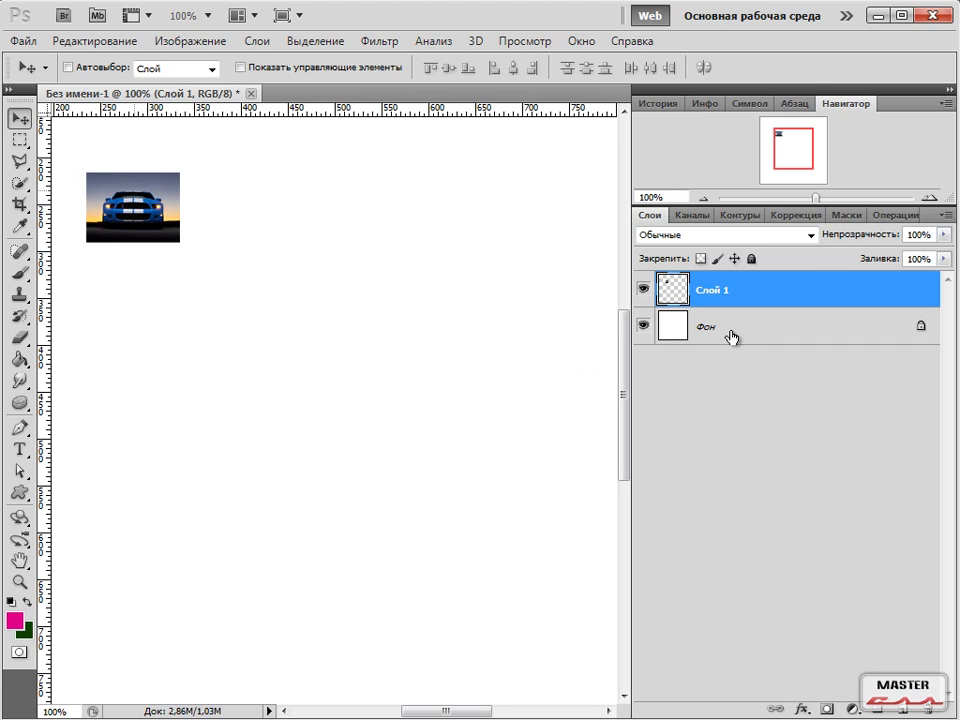
{"action": "key", "text": "Right"}
{"action": "key", "text": "Right"}
{"action": "key", "text": "Right"}
{"action": "key", "text": "Right"}
{"action": "key", "text": "Right"}
{"action": "key", "text": "Right"}
{"action": "key", "text": "Right"}
{"action": "key", "text": "Right"}
{"action": "key", "text": "Right"}
{"action": "key", "text": "Right"}
{"action": "key", "text": "Right"}
{"action": "key", "text": "Right"}
{"action": "key", "text": "Right"}
{"action": "key", "text": "Right"}
{"action": "key", "text": "Down"}
{"action": "key", "text": "Down"}
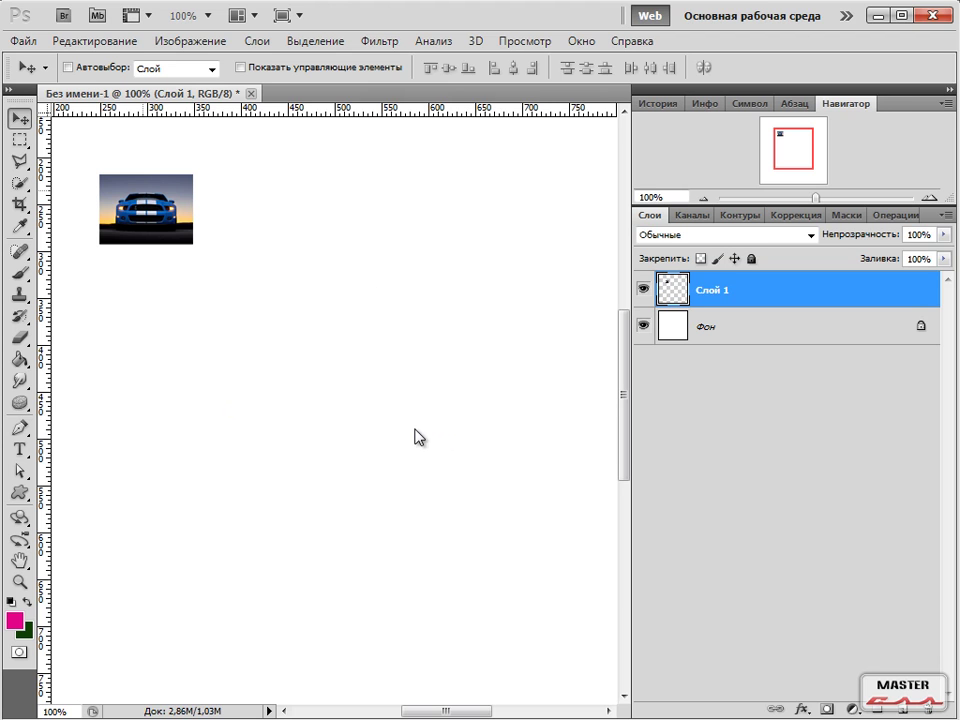
{"action": "mouse_move", "coordinate": [131, 191]}
{"action": "left_mouse_down"}
{"action": "mouse_move", "coordinate": [121, 161]}
{"action": "mouse_move", "coordinate": [118, 185]}
{"action": "left_mouse_up"}
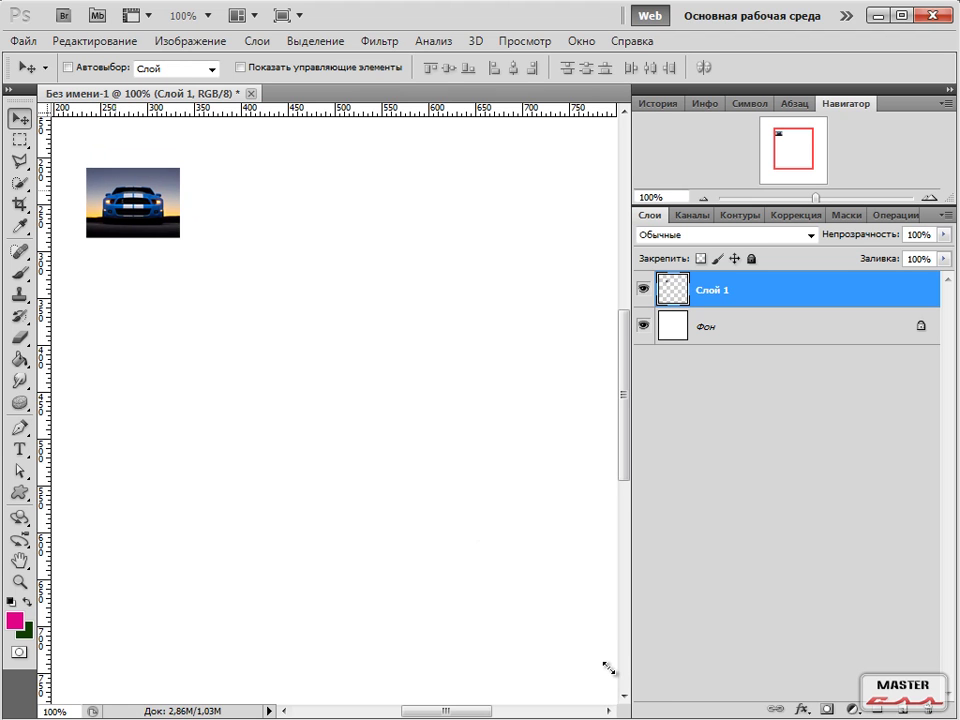
- Scale the small car photo up from its lower-right corner until it spans much of the canvas and apply the transform
{"action": "key", "text": "alt+f"}
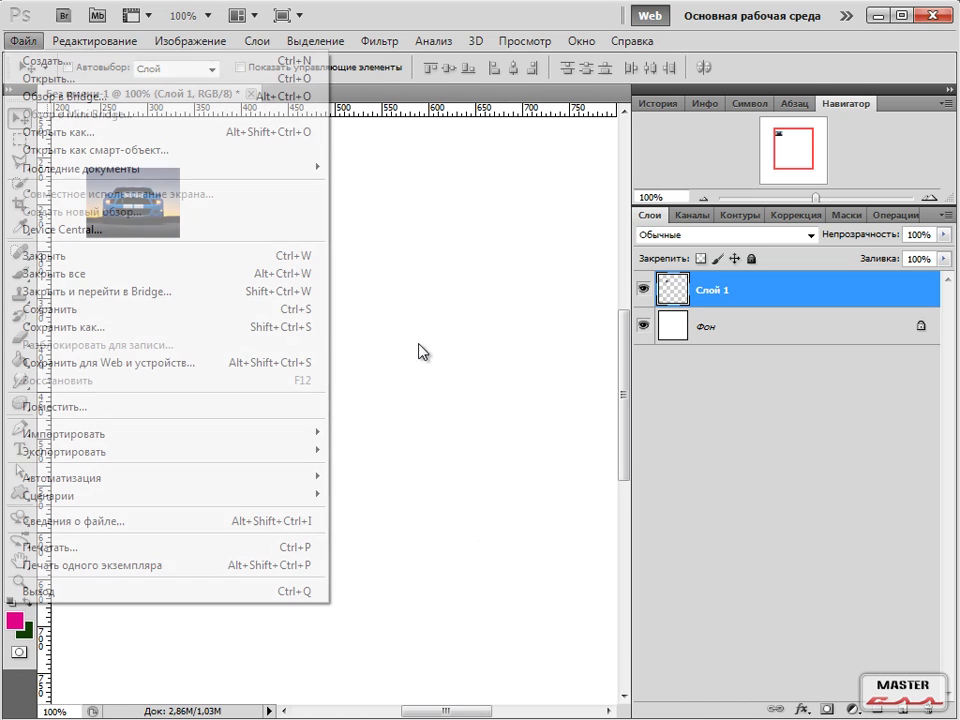
{"action": "key", "text": "Right"}
{"action": "key", "text": "Down"}
{"action": "key", "text": "Down"}
{"action": "key", "text": "Down"}
{"action": "key", "text": "Down"}
{"action": "key", "text": "Down"}
{"action": "key", "text": "Down"}
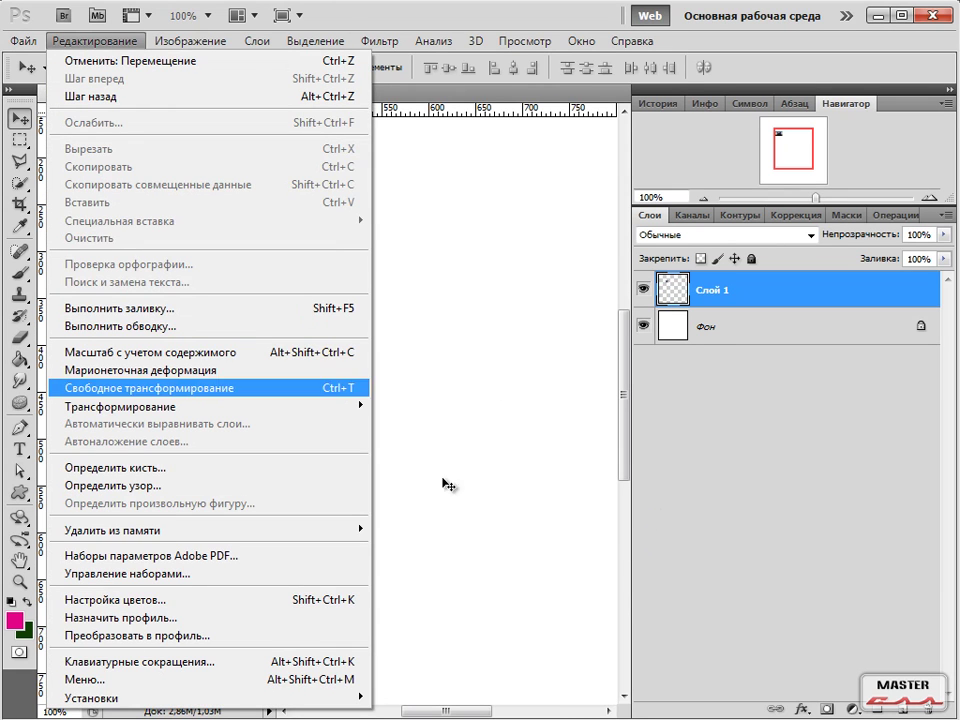
{"action": "key", "text": "Down"}
{"action": "key", "text": "Down"}
{"action": "key", "text": "Right"}
{"action": "key", "text": "Down"}
{"action": "key", "text": "Return"}
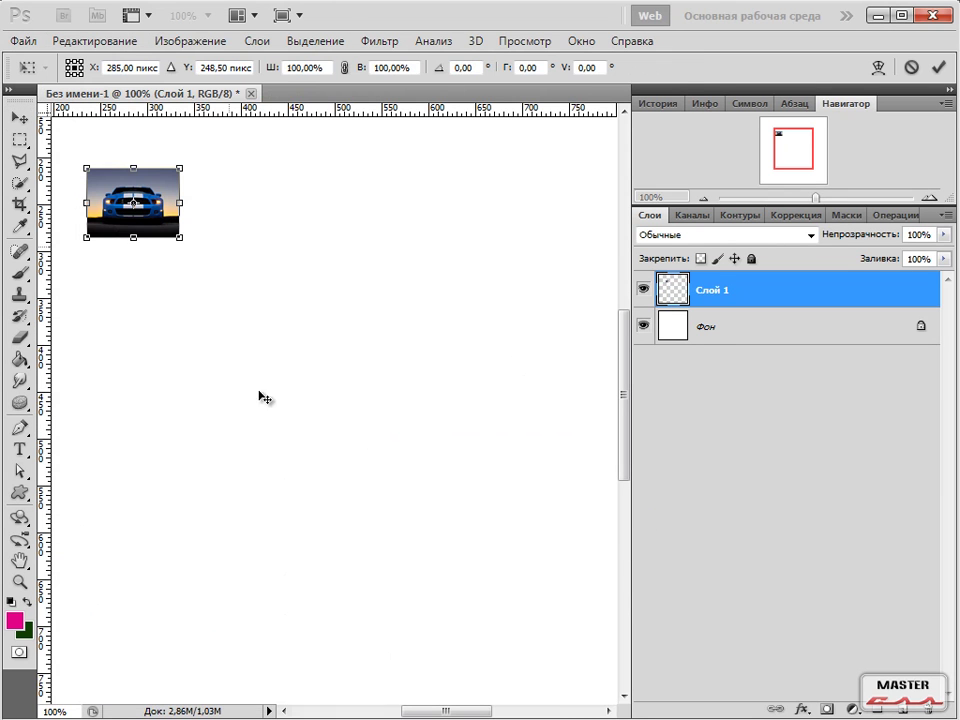
{"action": "left_click_drag", "start_coordinate": [180, 238], "coordinate": [766, 384]}
{"action": "key", "text": "v"}
{"action": "key", "text": "Return"}
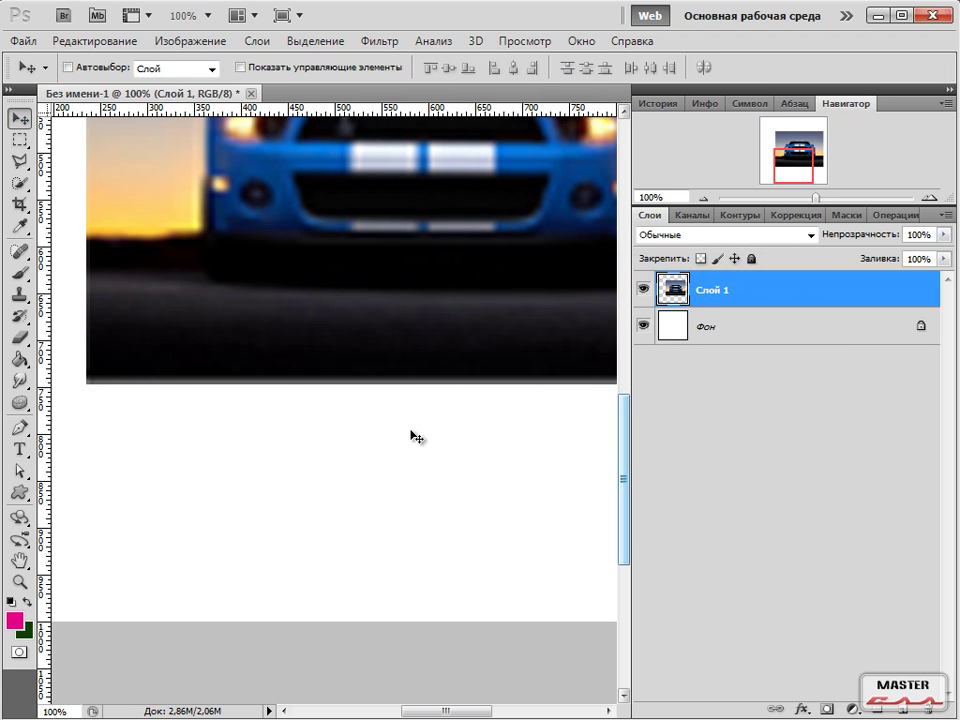
- Examine the sharpness of the enlarged car photo, especially along the roof and fender edges
{"action": "scroll", "coordinate": [413, 437], "scroll_direction": "up", "scroll_amount": 5}
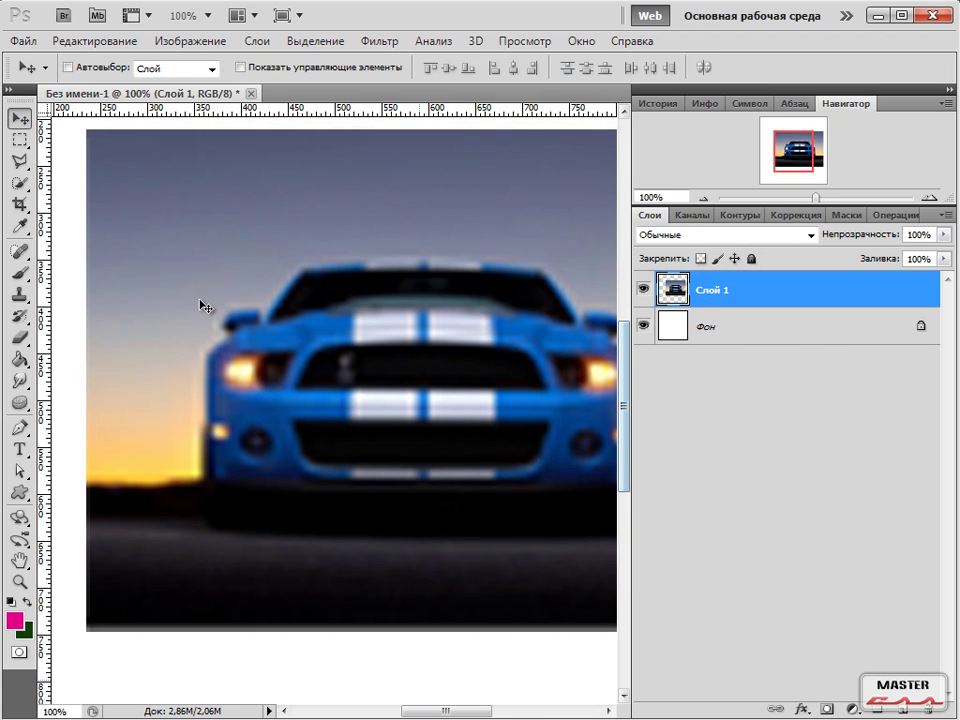
{"action": "scroll", "coordinate": [246, 415], "scroll_direction": "right", "scroll_amount": 5}
{"action": "scroll", "coordinate": [247, 415], "scroll_direction": "left", "scroll_amount": 4}
{"action": "scroll", "coordinate": [247, 415], "scroll_direction": "right", "scroll_amount": 1}
{"action": "scroll", "coordinate": [247, 415], "scroll_direction": "left", "scroll_amount": 1}
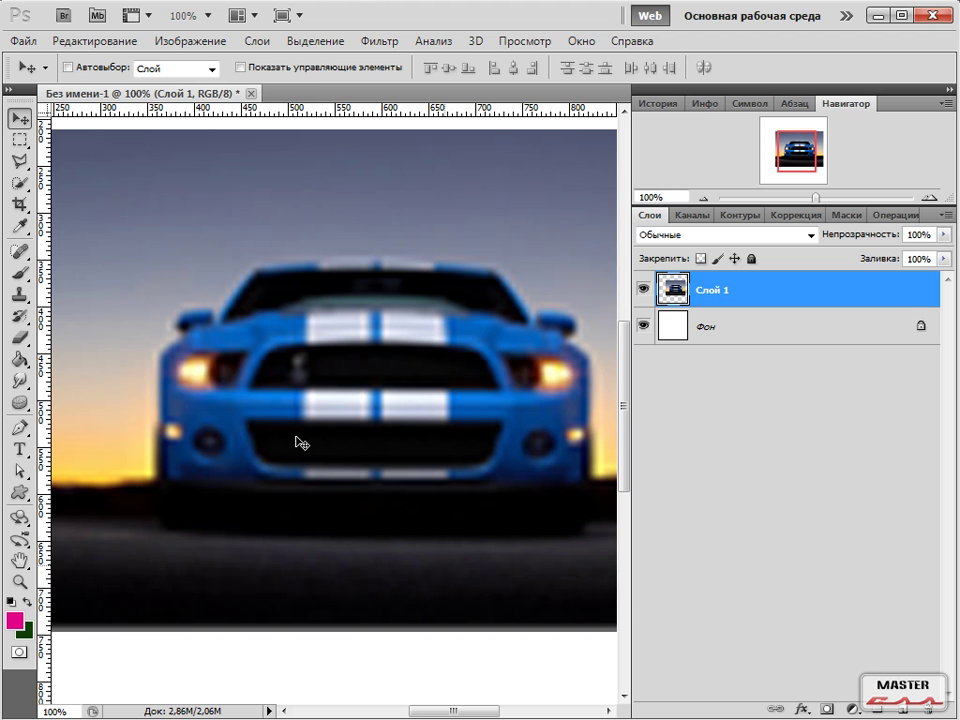
{"action": "key", "text": "ctrl+shift+d"}
{"action": "left_click_drag", "start_coordinate": [221, 311], "coordinate": [254, 278]}
{"action": "left_click_drag", "start_coordinate": [495, 269], "coordinate": [519, 302]}
{"action": "left_click_drag", "start_coordinate": [563, 338], "coordinate": [579, 349]}
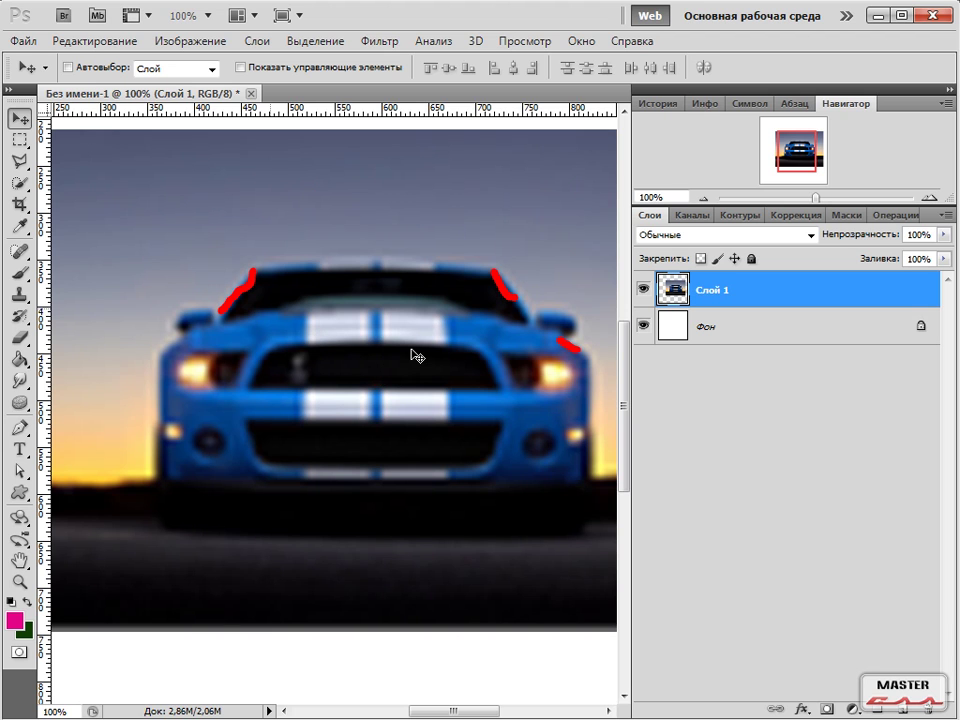
{"action": "key", "text": "Escape"}
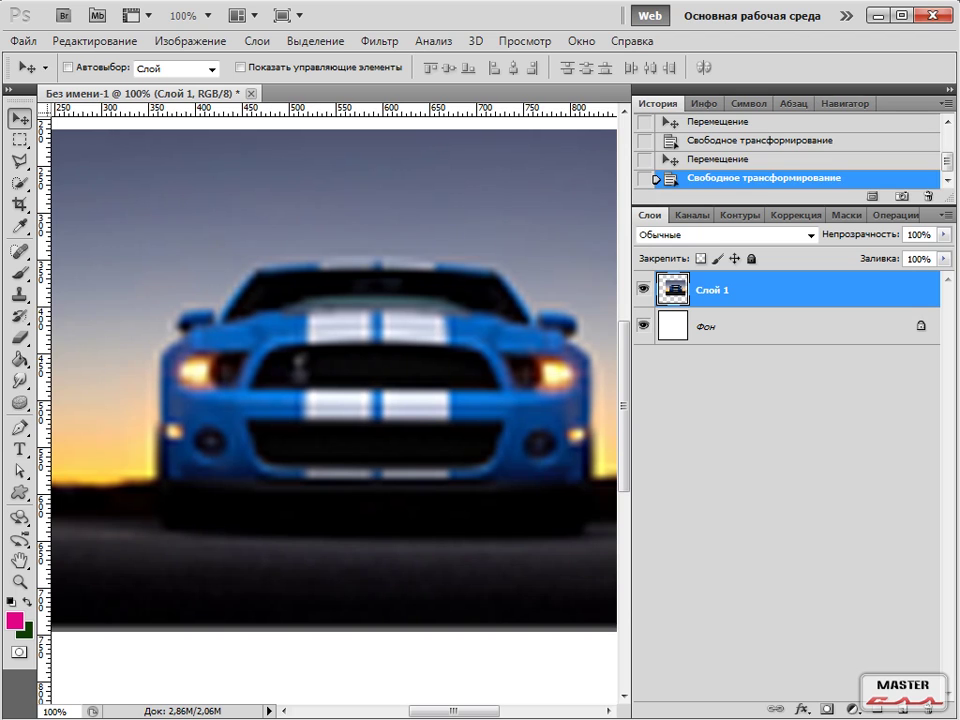
- Undo the last enlargement of the car photo
{"action": "key", "text": "ctrl+z"}
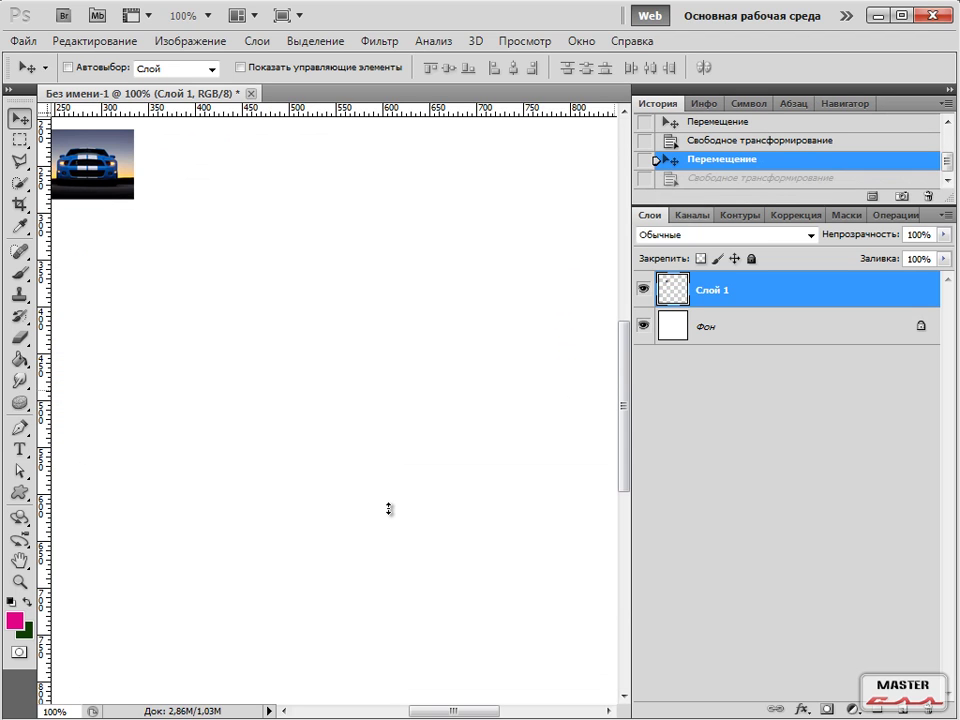
{"action": "scroll", "coordinate": [389, 509], "scroll_direction": "left", "scroll_amount": 3}
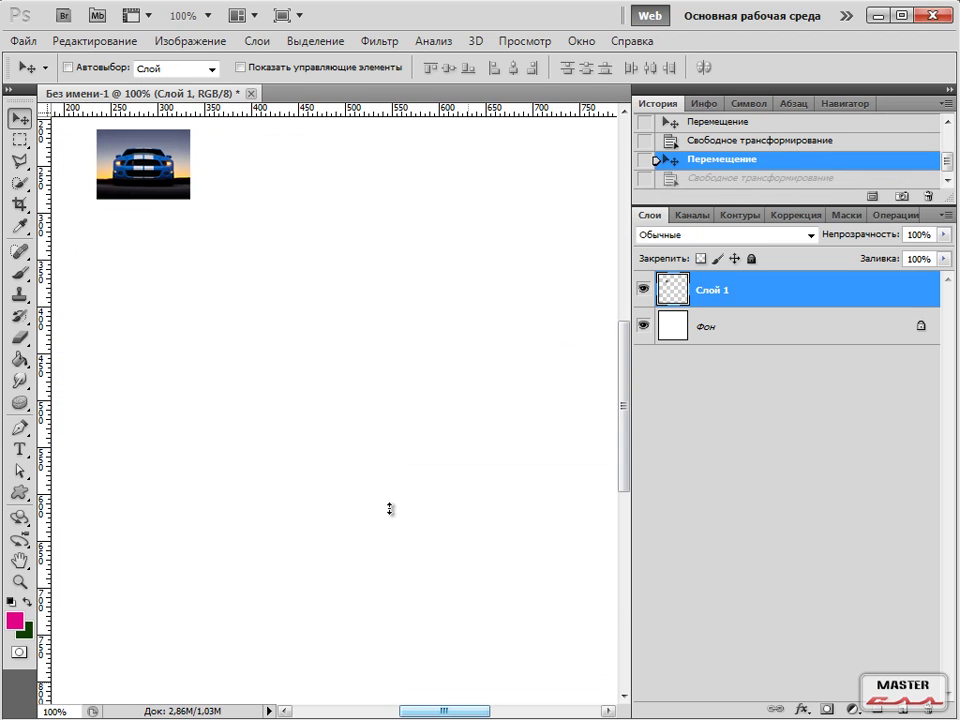
{"action": "scroll", "coordinate": [390, 510], "scroll_direction": "up", "scroll_amount": 4}
{"action": "scroll", "coordinate": [390, 510], "scroll_direction": "down", "scroll_amount": 2}
{"action": "scroll", "coordinate": [390, 513], "scroll_direction": "down", "scroll_amount": 3}
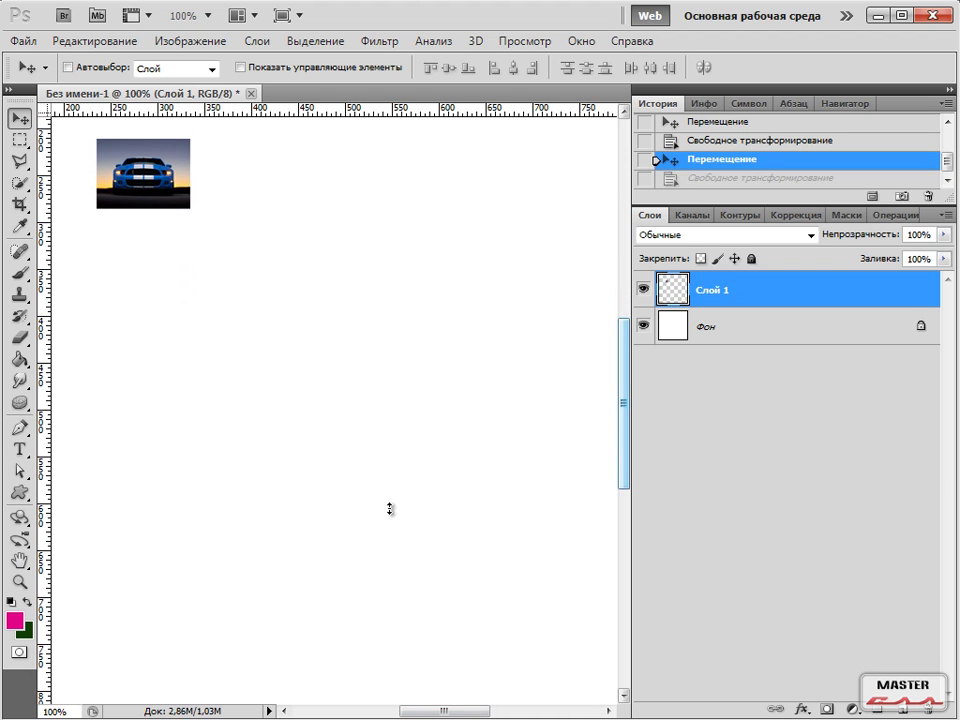
{"action": "scroll", "coordinate": [390, 509], "scroll_direction": "up", "scroll_amount": 1}
- Draw a tiny pink fleur-de-lis custom shape on its own shape layer to the right of the car photo
{"action": "left_click", "coordinate": [20, 493]}
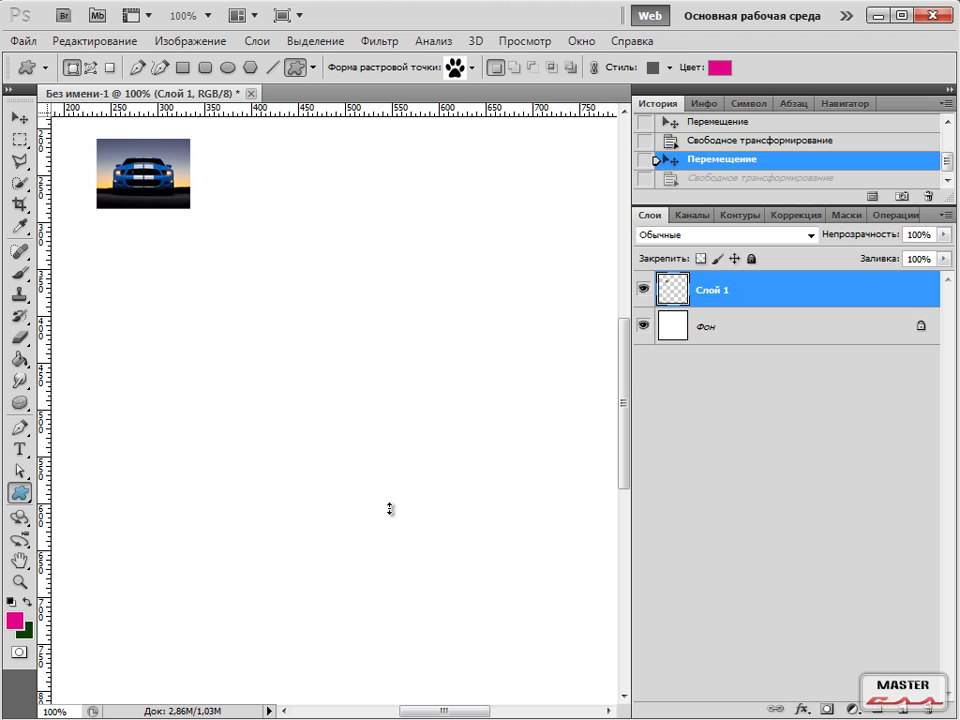
{"action": "right_click", "coordinate": [20, 493]}
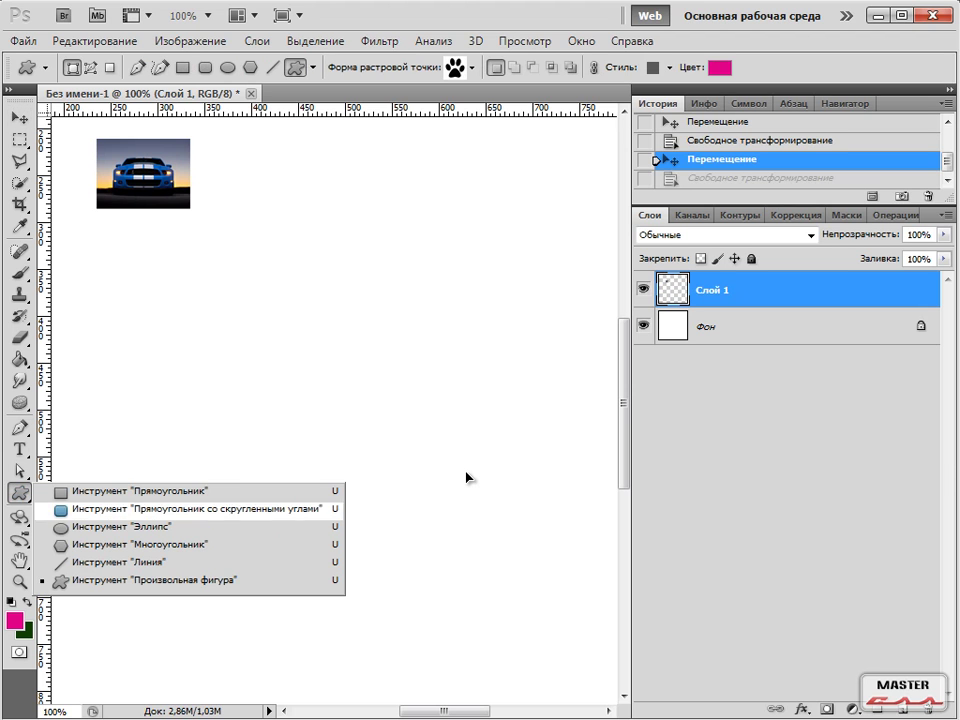
{"action": "left_click", "coordinate": [154, 580]}
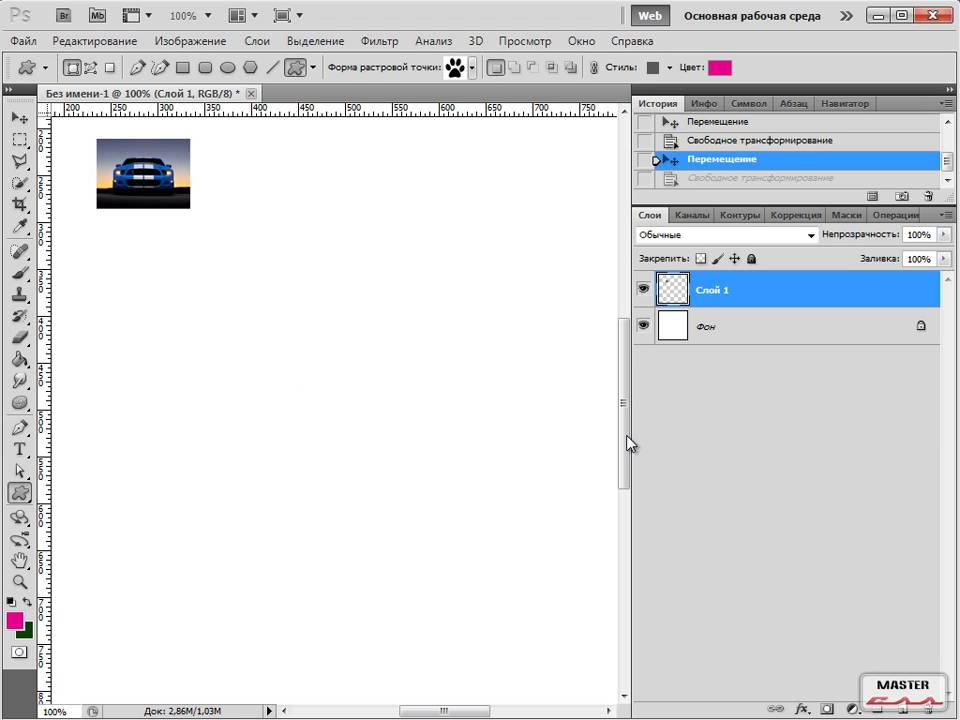
{"action": "left_click", "coordinate": [472, 67]}
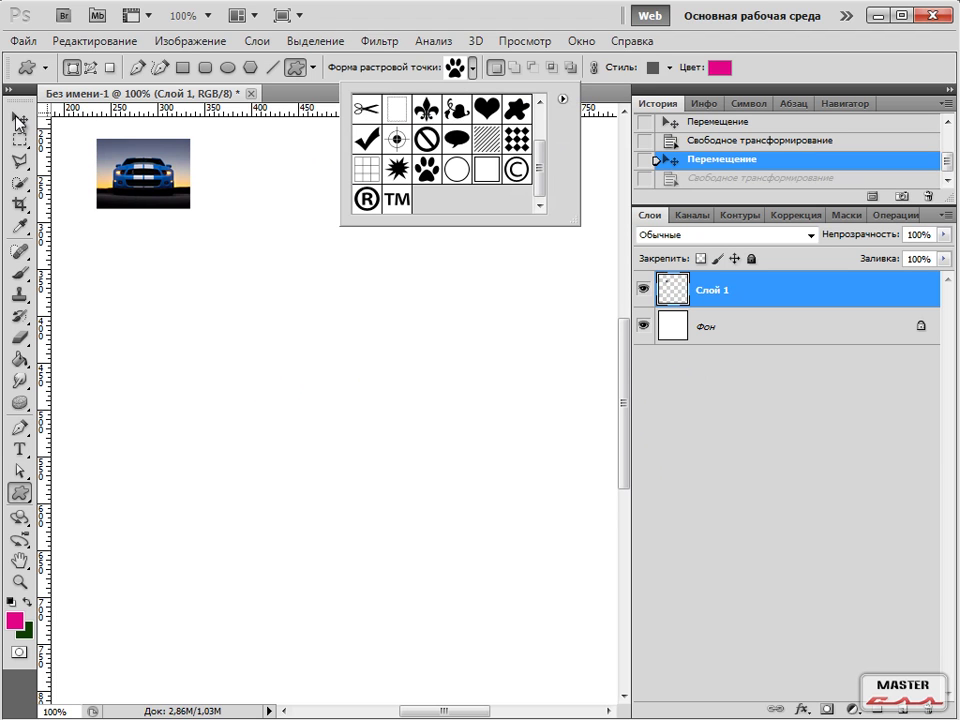
{"action": "left_click", "coordinate": [427, 109]}
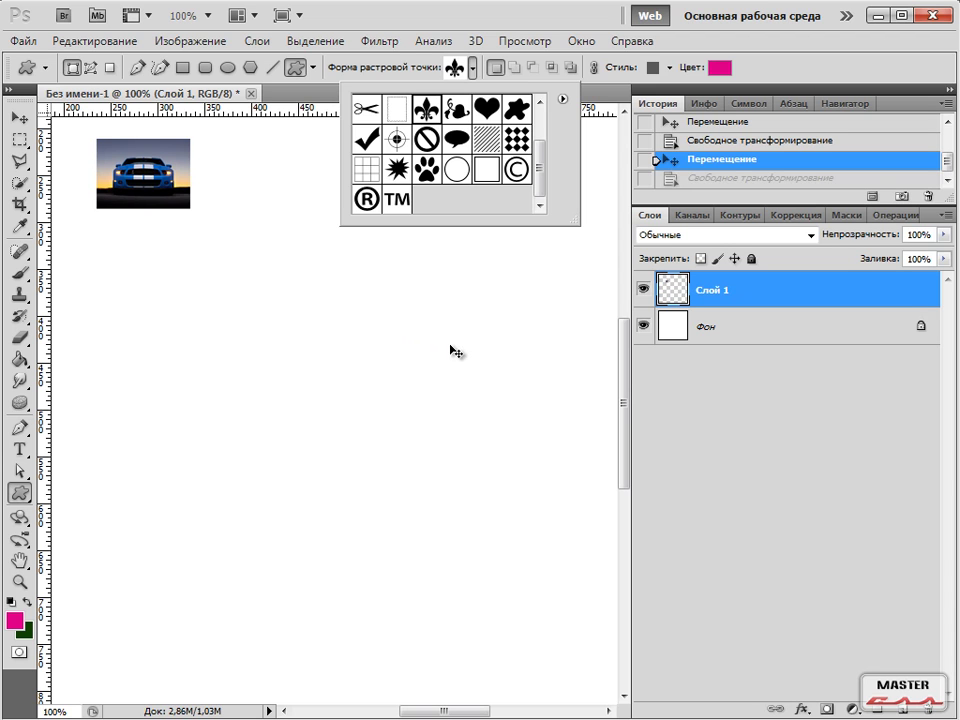
{"action": "left_click", "coordinate": [264, 139]}
{"action": "mouse_move", "coordinate": [264, 139]}
{"action": "left_mouse_down"}
{"action": "mouse_move", "coordinate": [334, 198]}
{"action": "mouse_move", "coordinate": [304, 156]}
{"action": "mouse_move", "coordinate": [286, 153]}
{"action": "left_mouse_up"}
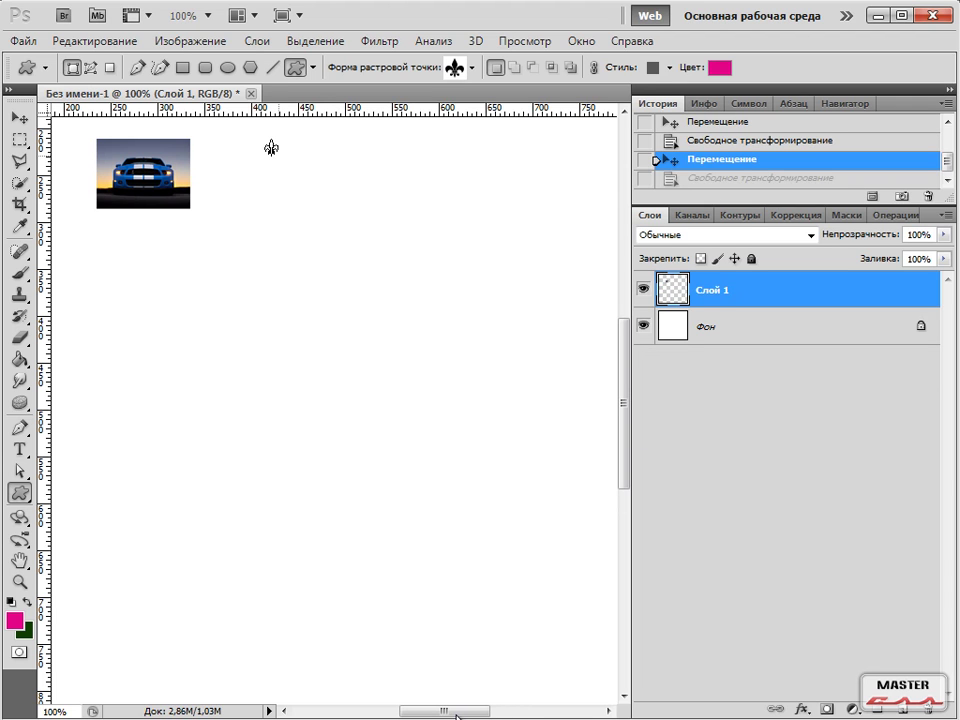
{"action": "left_click_drag", "start_coordinate": [264, 139], "coordinate": [280, 151]}
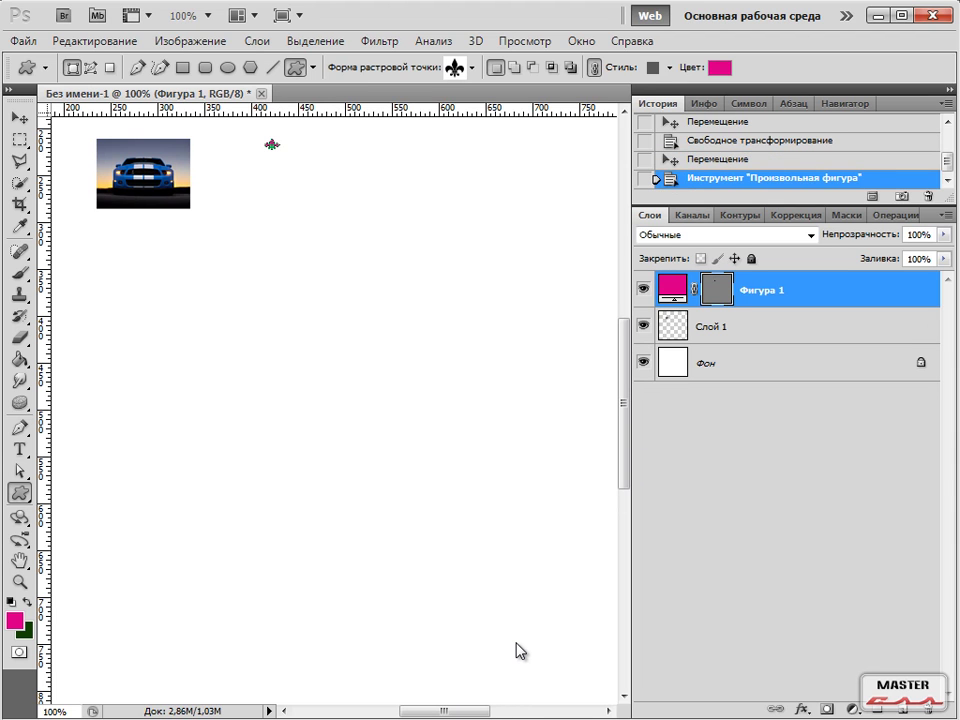
{"action": "key", "text": "alt+bracketleft"}
{"action": "key", "text": "alt+bracketright"}
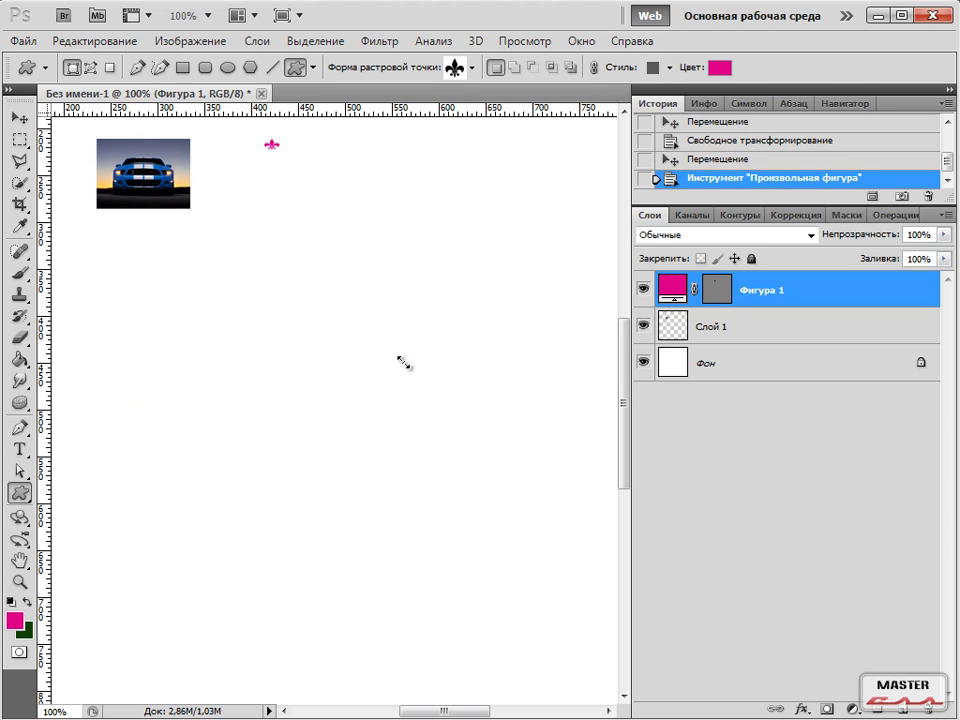
- Scale the fleur-de-lis shape to about 3837% width and 4625% height, centred near X 521, Y 466 px, and apply the transform
{"action": "left_click", "coordinate": [95, 41]}
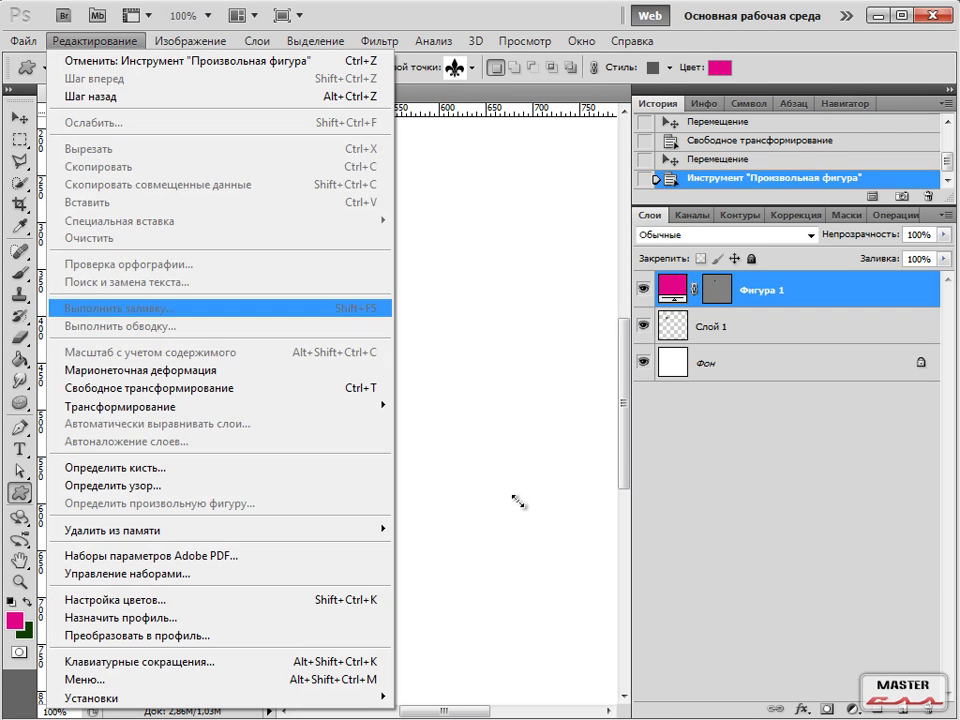
{"action": "key", "text": "Up"}
{"action": "key", "text": "Right"}
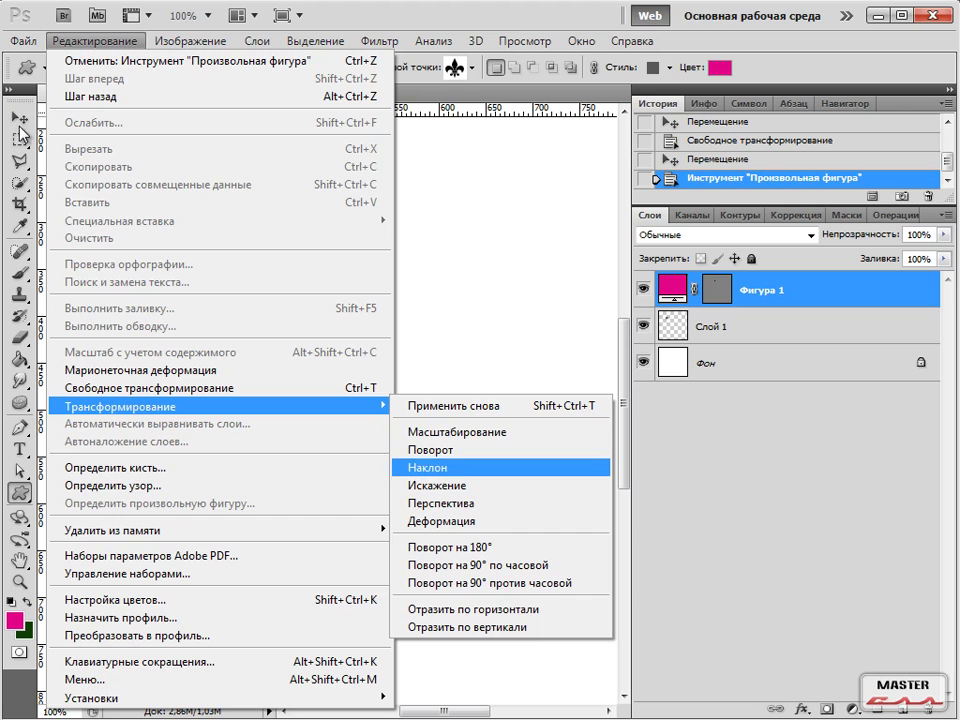
{"action": "left_click", "coordinate": [457, 432]}
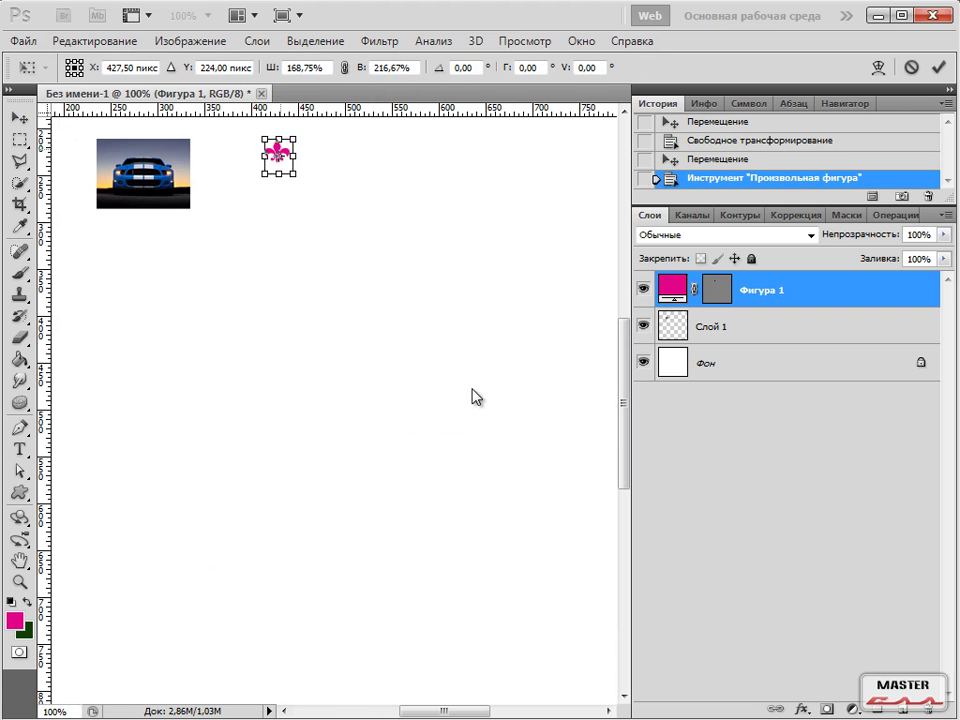
{"action": "left_click_drag", "start_coordinate": [281, 151], "coordinate": [520, 444]}
{"action": "left_click_drag", "start_coordinate": [460, 388], "coordinate": [272, 368]}
{"action": "left_click_drag", "start_coordinate": [333, 425], "coordinate": [627, 657]}
{"action": "left_click_drag", "start_coordinate": [666, 409], "coordinate": [440, 716]}
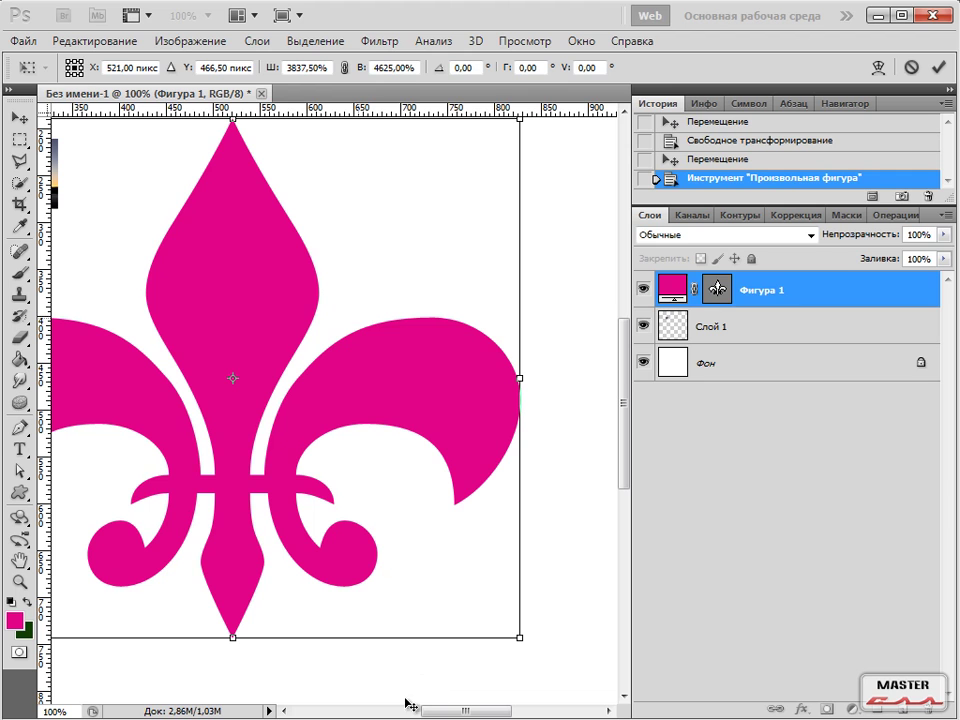
{"action": "key", "text": "v"}
{"action": "key", "text": "Return"}
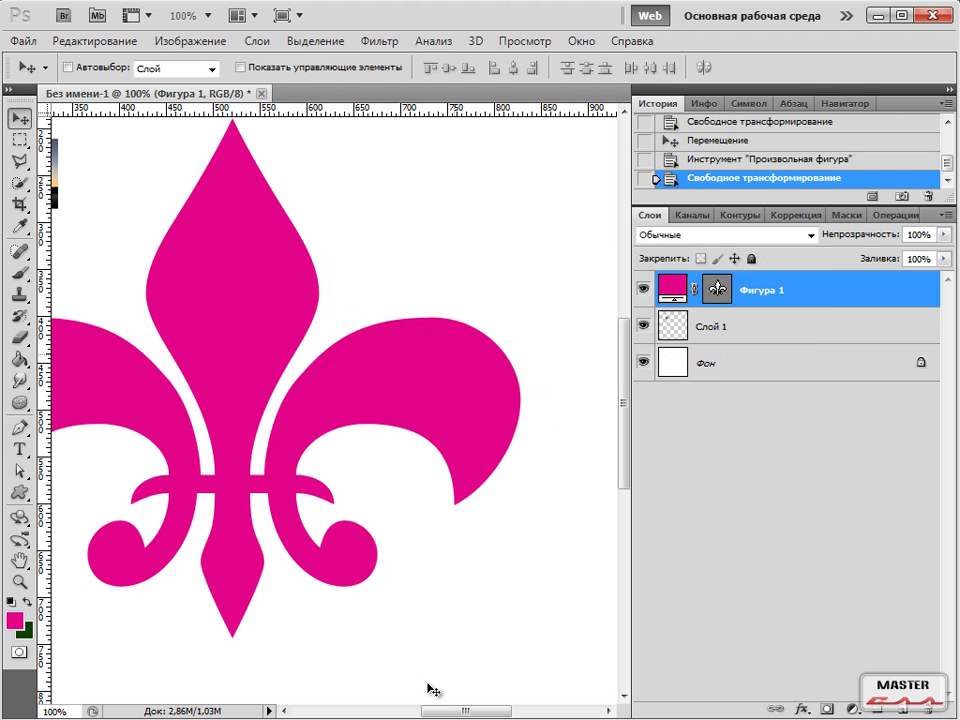
- Move the large fleur-de-lis shape upward and slightly to the right, aligning its left edge with the car photo's
{"action": "scroll", "coordinate": [257, 486], "scroll_direction": "up", "scroll_amount": 5}
{"action": "scroll", "coordinate": [225, 362], "scroll_direction": "down", "scroll_amount": 3}
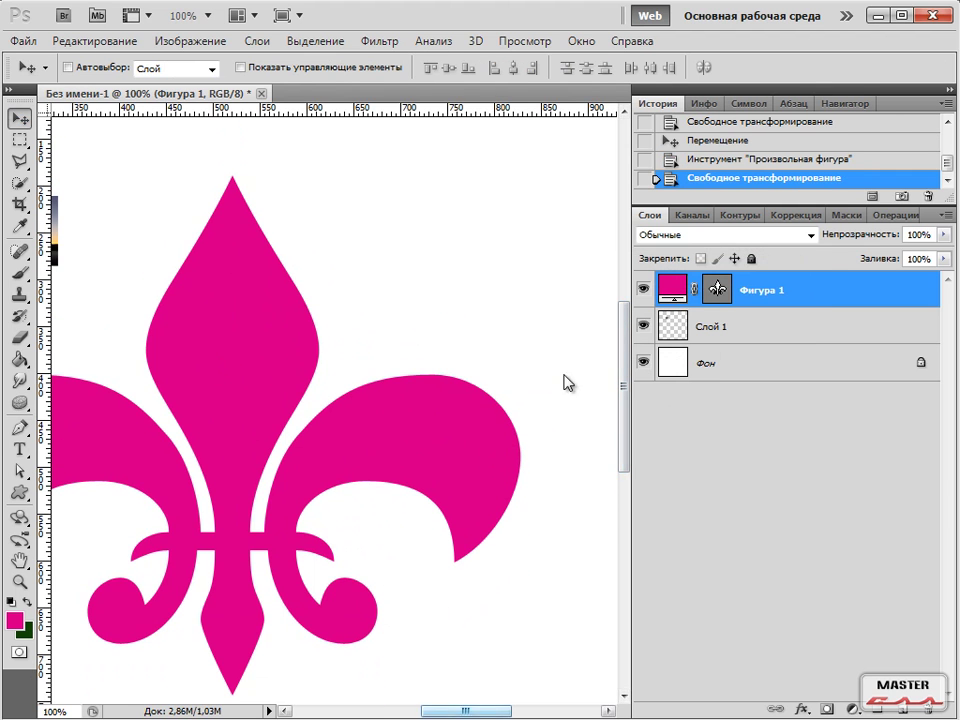
{"action": "scroll", "coordinate": [414, 431], "scroll_direction": "left", "scroll_amount": 6}
{"action": "scroll", "coordinate": [716, 306], "scroll_direction": "right", "scroll_amount": 3}
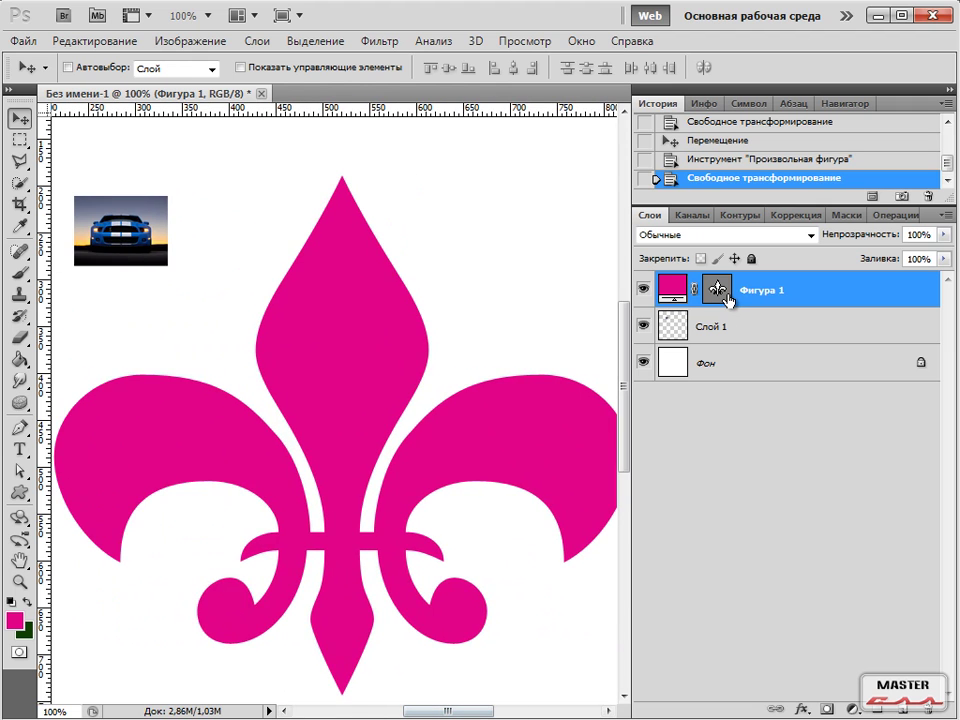
{"action": "scroll", "coordinate": [729, 301], "scroll_direction": "up", "scroll_amount": 4}
{"action": "scroll", "coordinate": [729, 301], "scroll_direction": "down", "scroll_amount": 2}
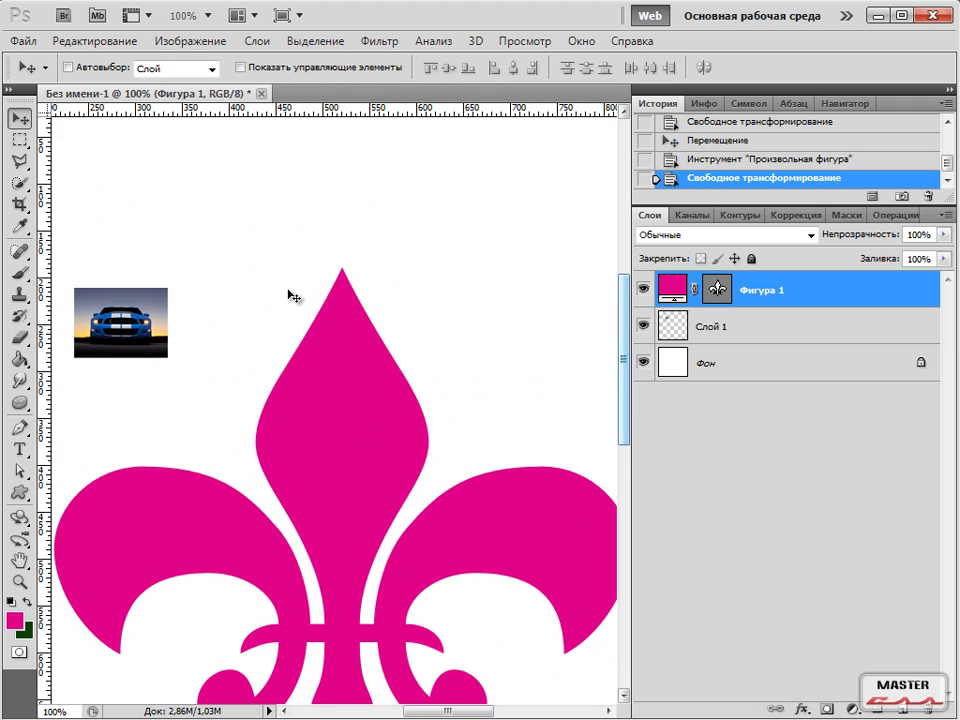
{"action": "scroll", "coordinate": [289, 295], "scroll_direction": "down", "scroll_amount": 1}
{"action": "left_click_drag", "start_coordinate": [263, 272], "coordinate": [263, 279]}
{"action": "key", "text": "shift+Up"}
{"action": "key", "text": "shift+Right"}
{"action": "key", "text": "shift+Right"}
{"action": "key", "text": "shift+Right"}
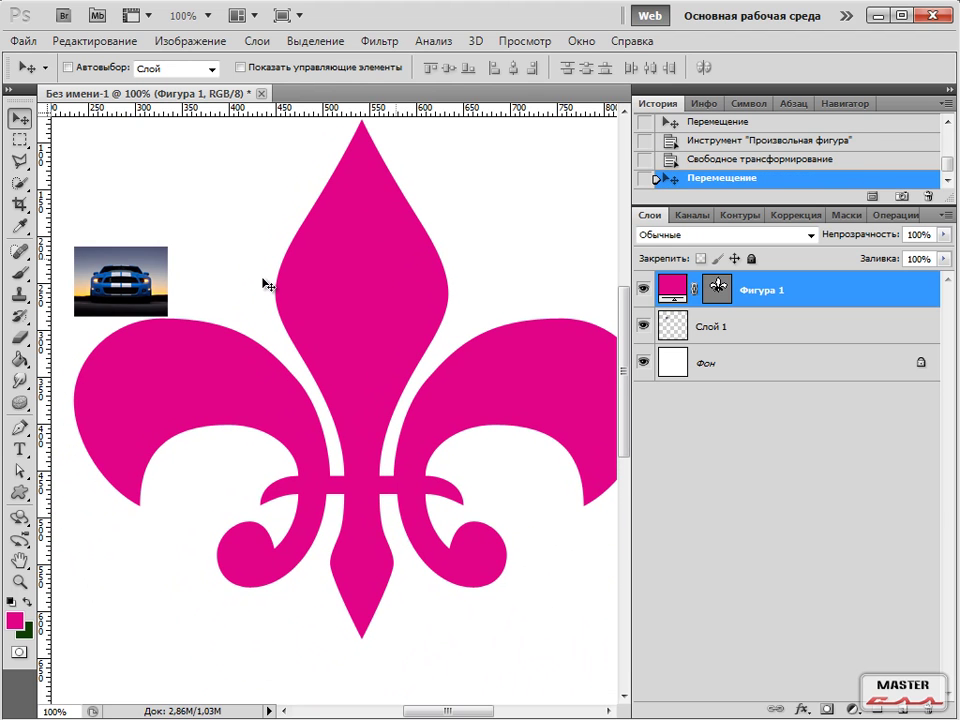
- Rasterize the fleur-de-lis shape layer Фигура 1
{"action": "right_click", "coordinate": [794, 284]}
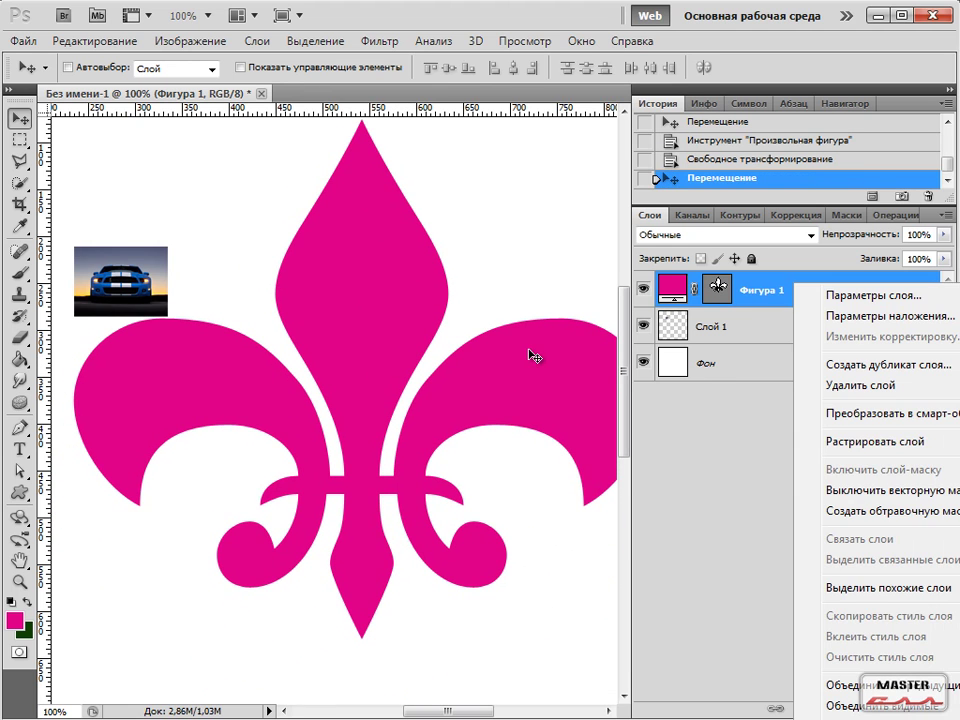
{"action": "right_click", "coordinate": [706, 285]}
{"action": "right_click", "coordinate": [748, 288]}
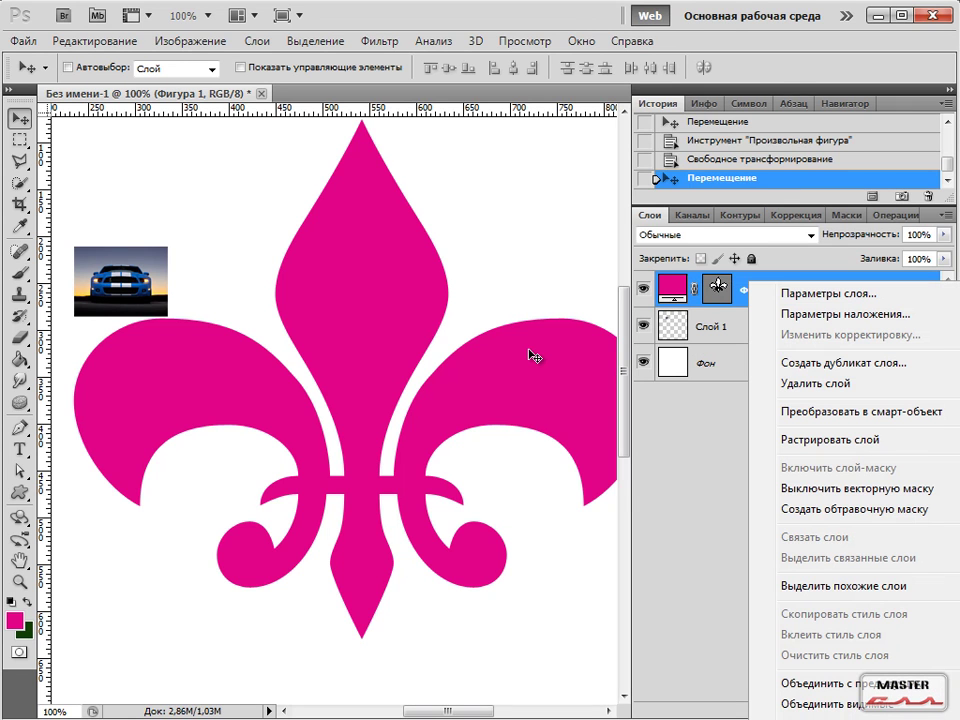
{"action": "key", "text": "Down"}
{"action": "key", "text": "Down"}
{"action": "key", "text": "Down"}
{"action": "key", "text": "Down"}
{"action": "key", "text": "Down"}
{"action": "key", "text": "Down"}
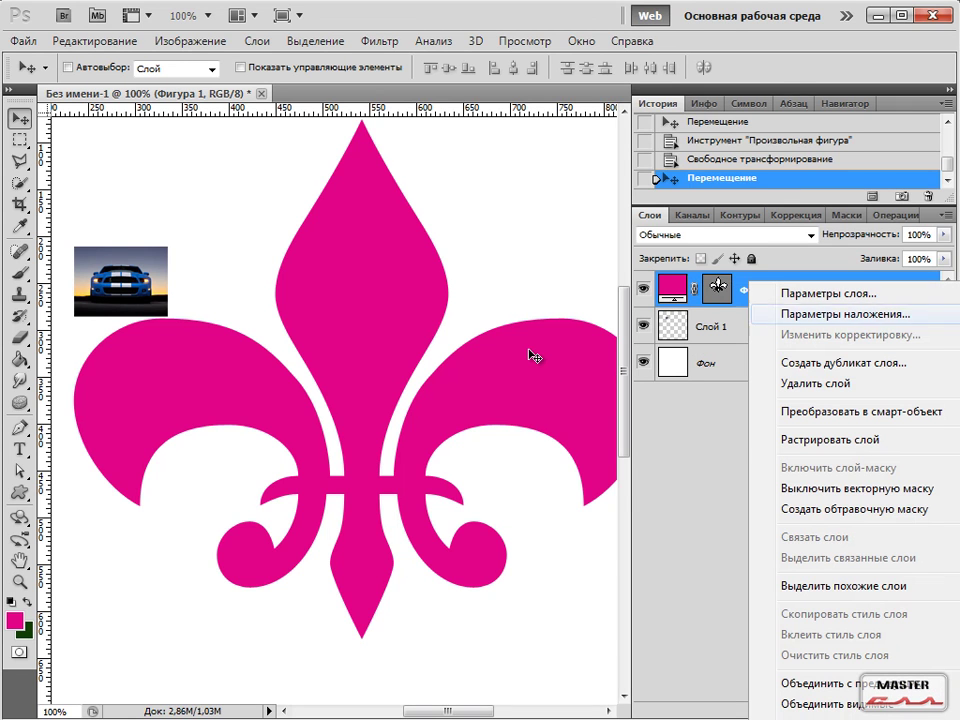
{"action": "key", "text": "Return"}
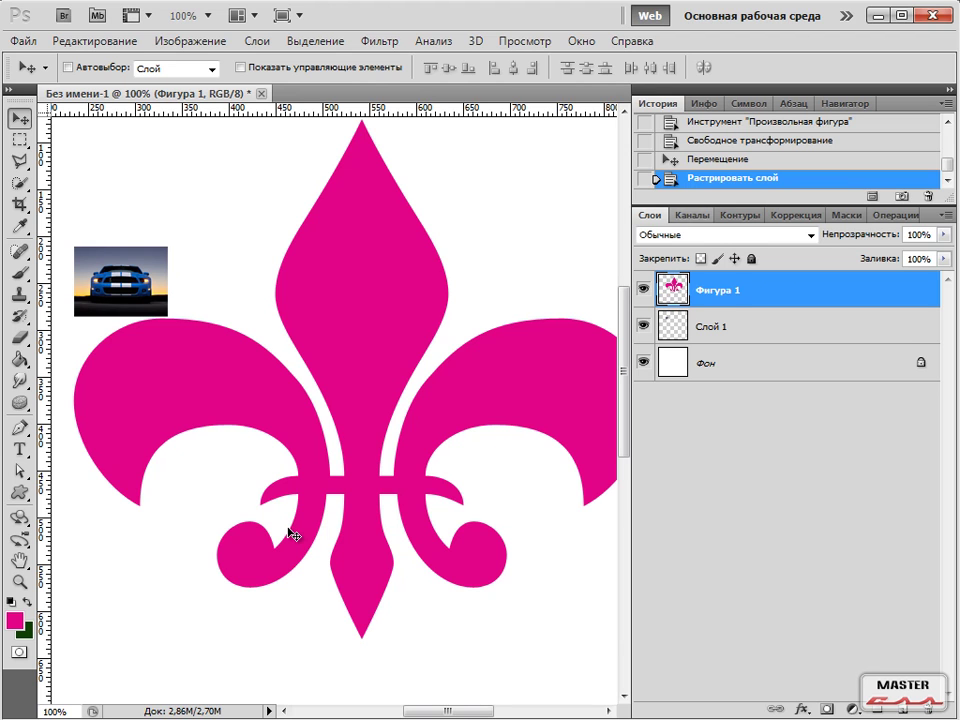
{"action": "key", "text": "ctrl+z"}
{"action": "key", "text": "ctrl+z"}
- Move the car photo on layer Слой 1 up into the empty area above the fleur-de-lis's left petal
{"action": "left_click", "coordinate": [745, 327]}
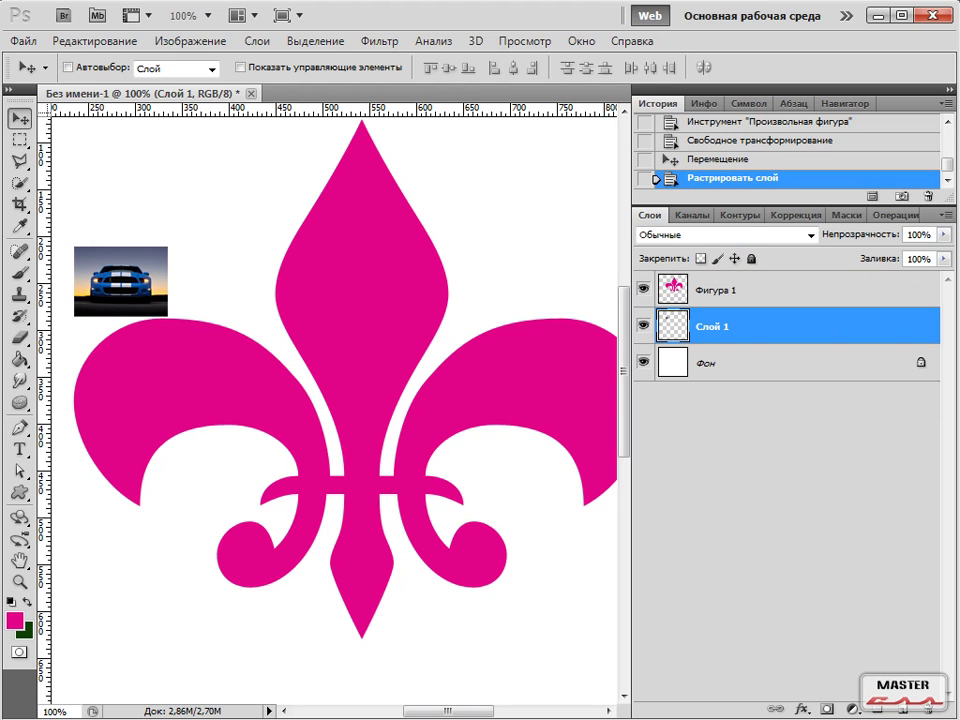
{"action": "left_click_drag", "start_coordinate": [129, 272], "coordinate": [128, 172]}
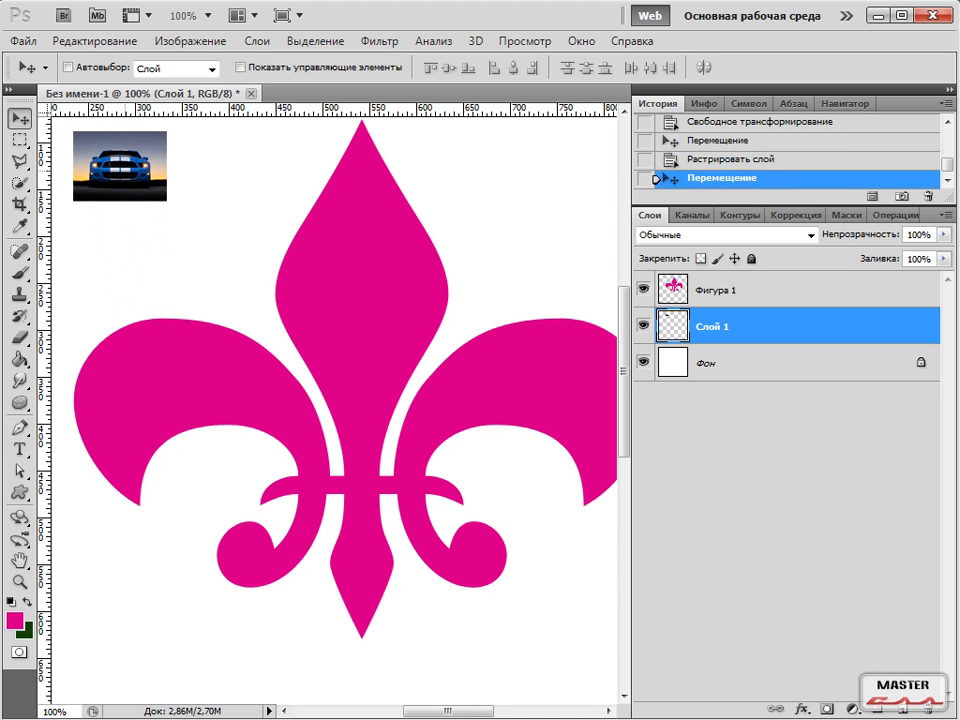